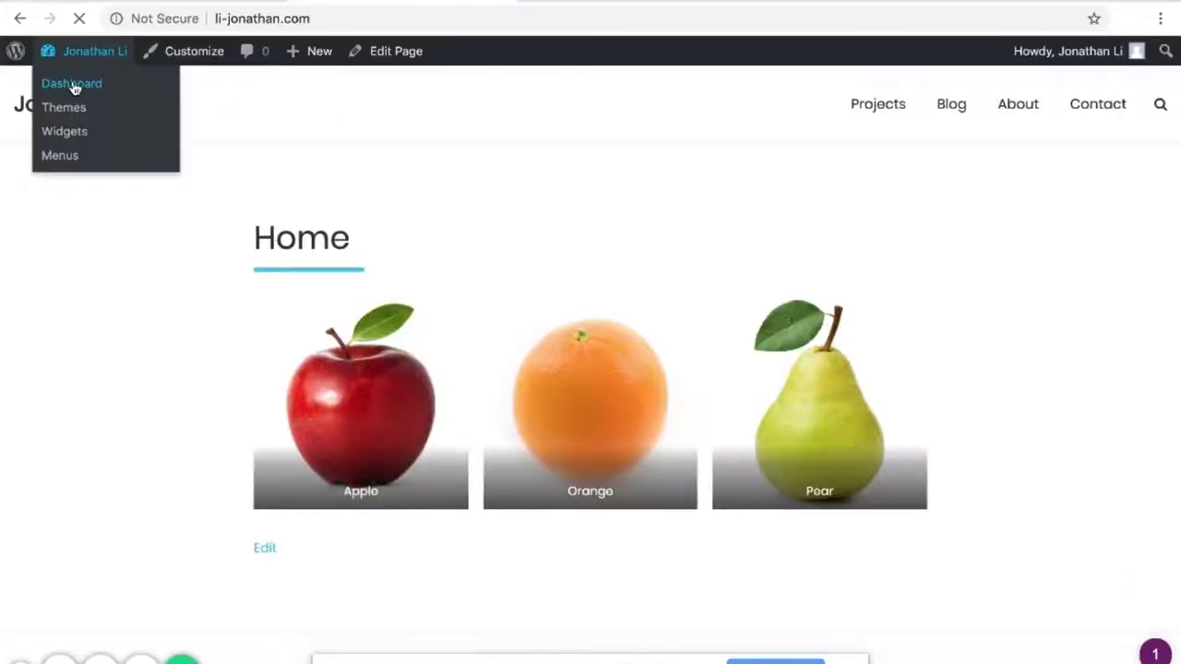
Go to the site's admin dashboard and open the Add Plugins page
click(73, 88)
scroll(96, 336, down, 1)
mouse_move(67, 470)
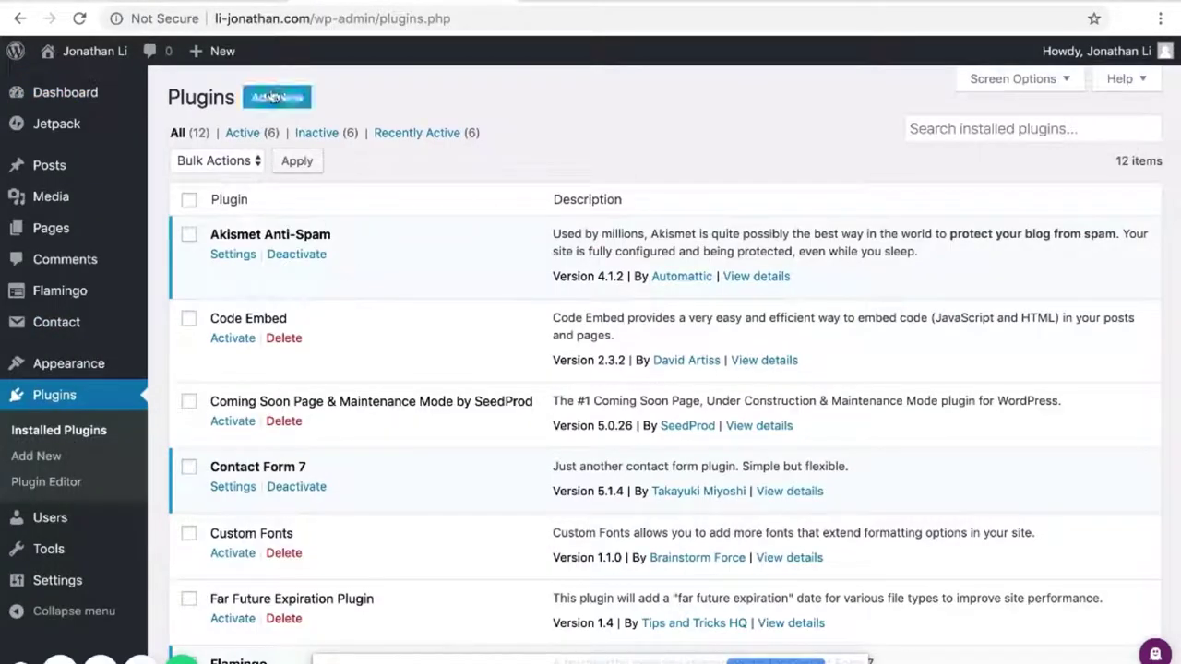
click(273, 98)
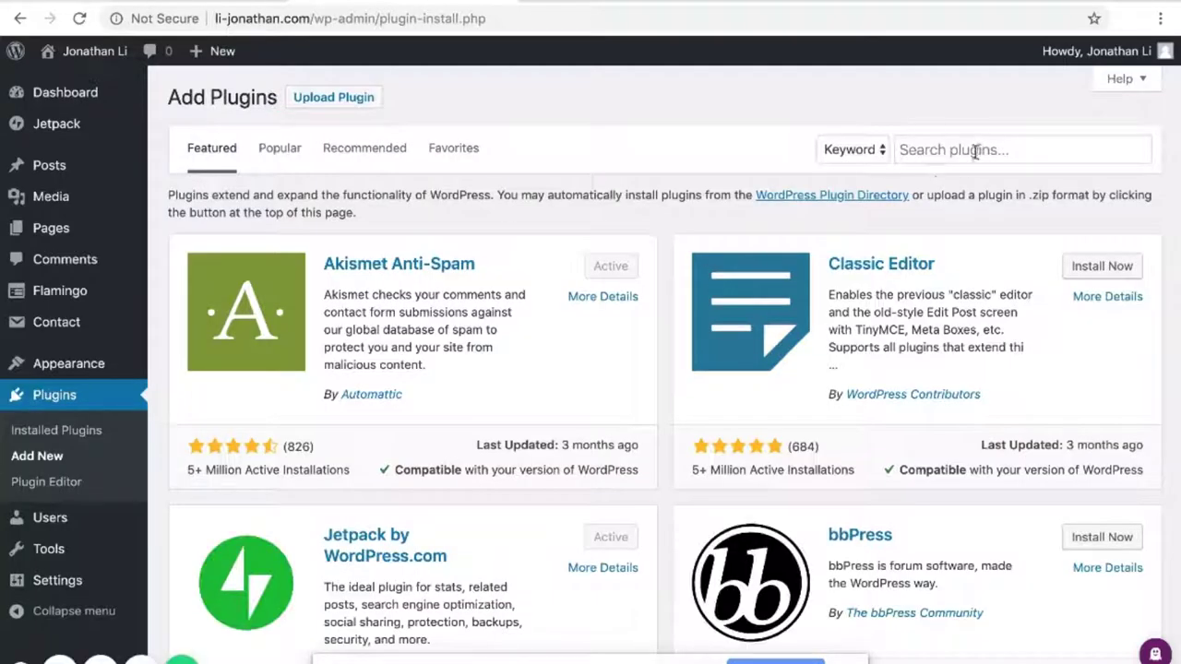
Search the plugin directory for "custom post type", then install and activate the Custom Post Type UI plugin
click(975, 152)
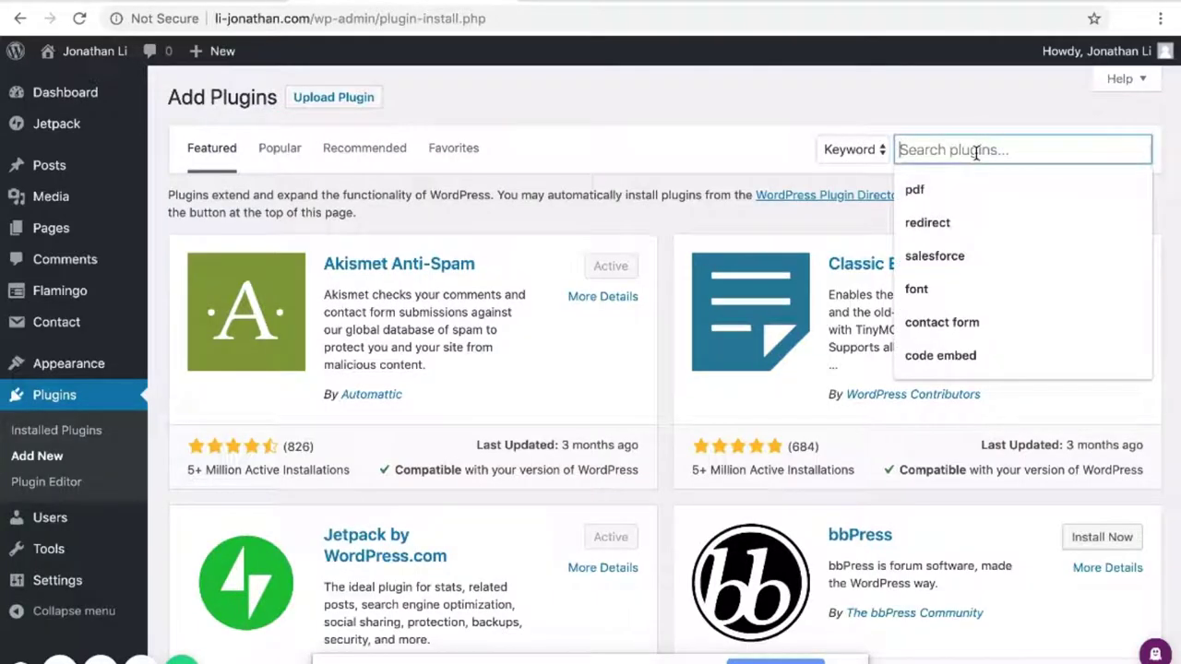
text(custom post type)
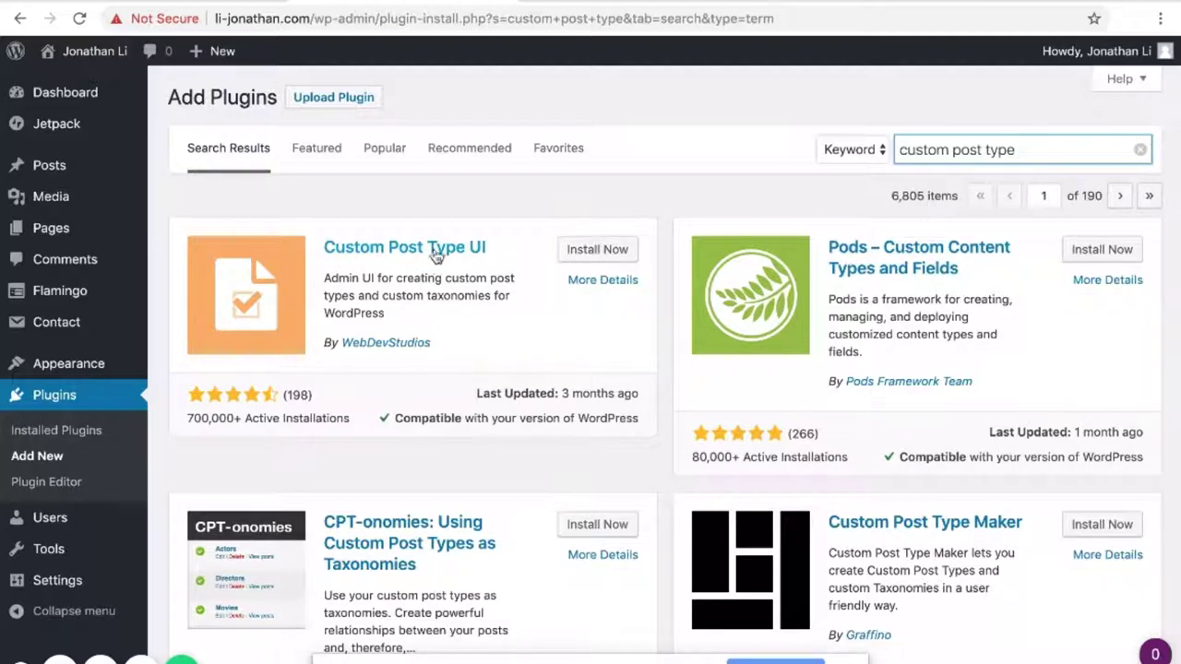
click(587, 258)
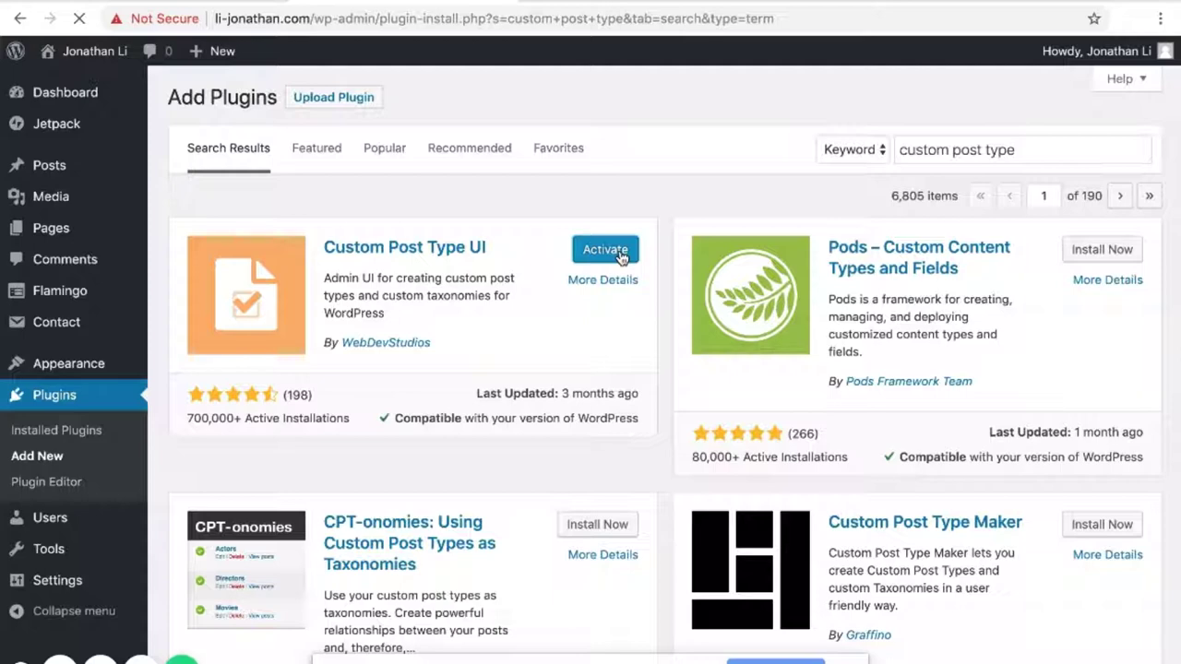
Look through the installed plugins list for the Custom Post Type UI entry
scroll(277, 475, down, 5)
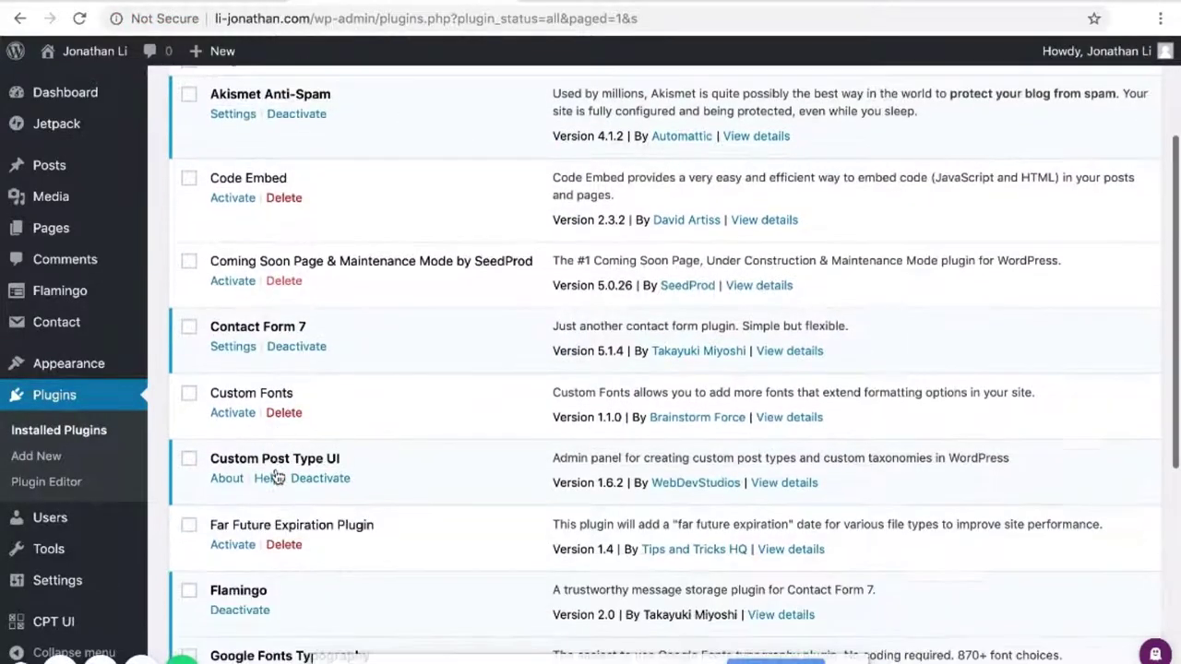
scroll(275, 476, down, 2)
scroll(343, 334, down, 2)
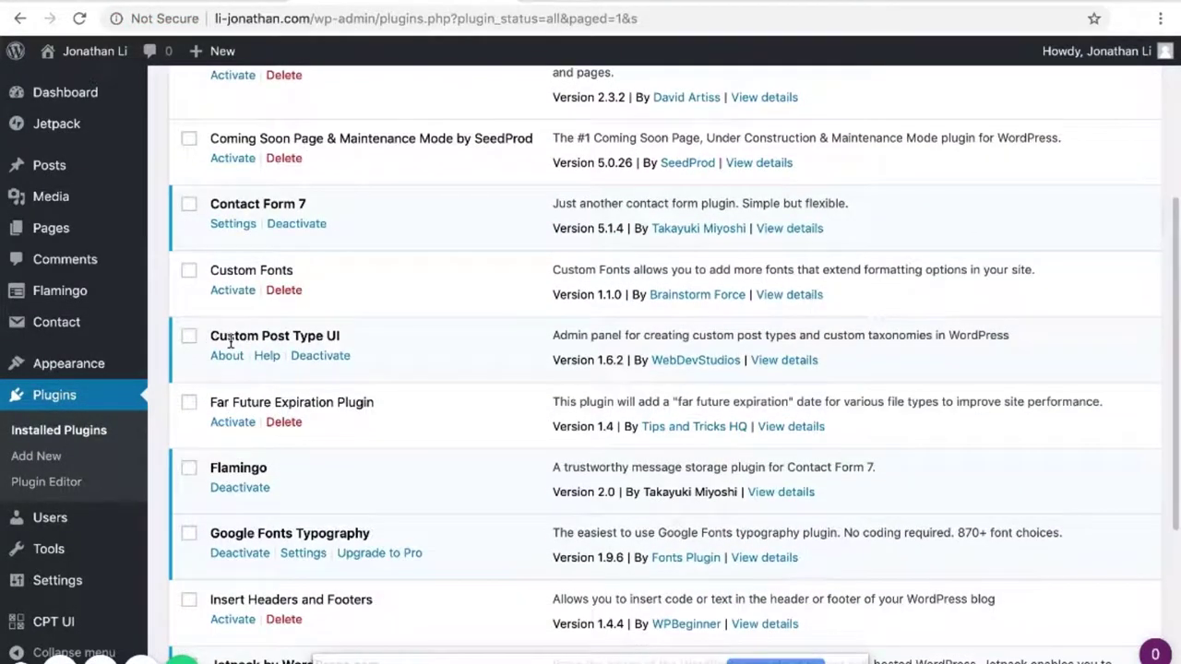
drag(210, 336, 350, 340)
click(348, 339)
scroll(349, 340, up, 8)
scroll(349, 339, down, 4)
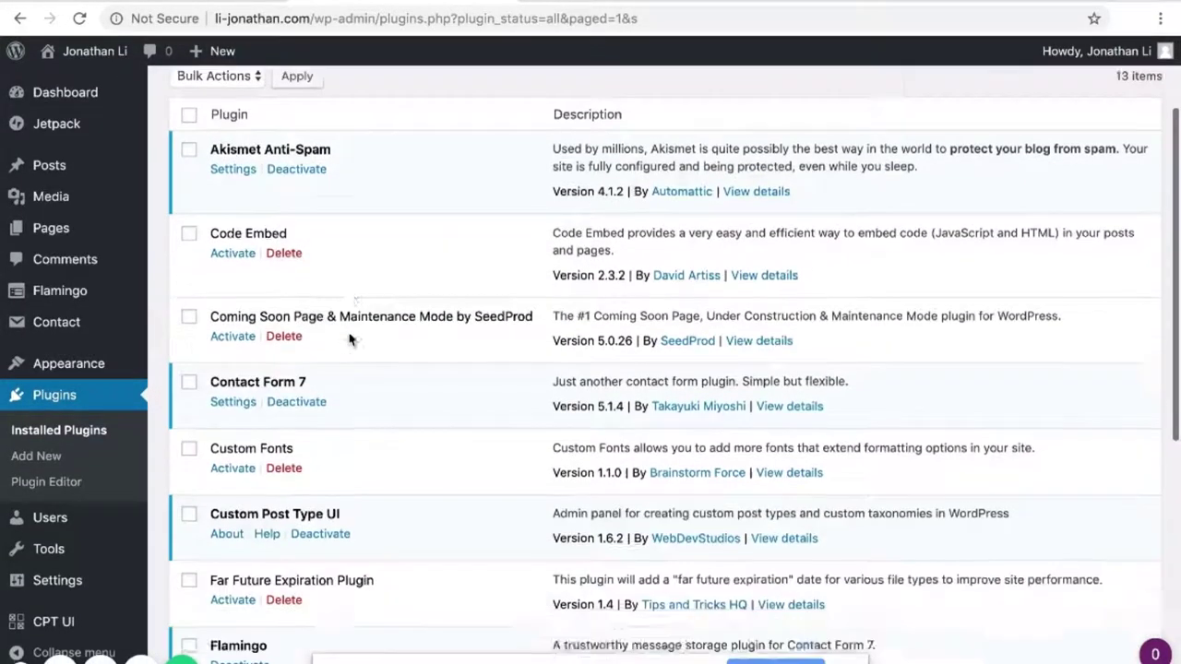
scroll(348, 339, down, 3)
scroll(84, 501, down, 3)
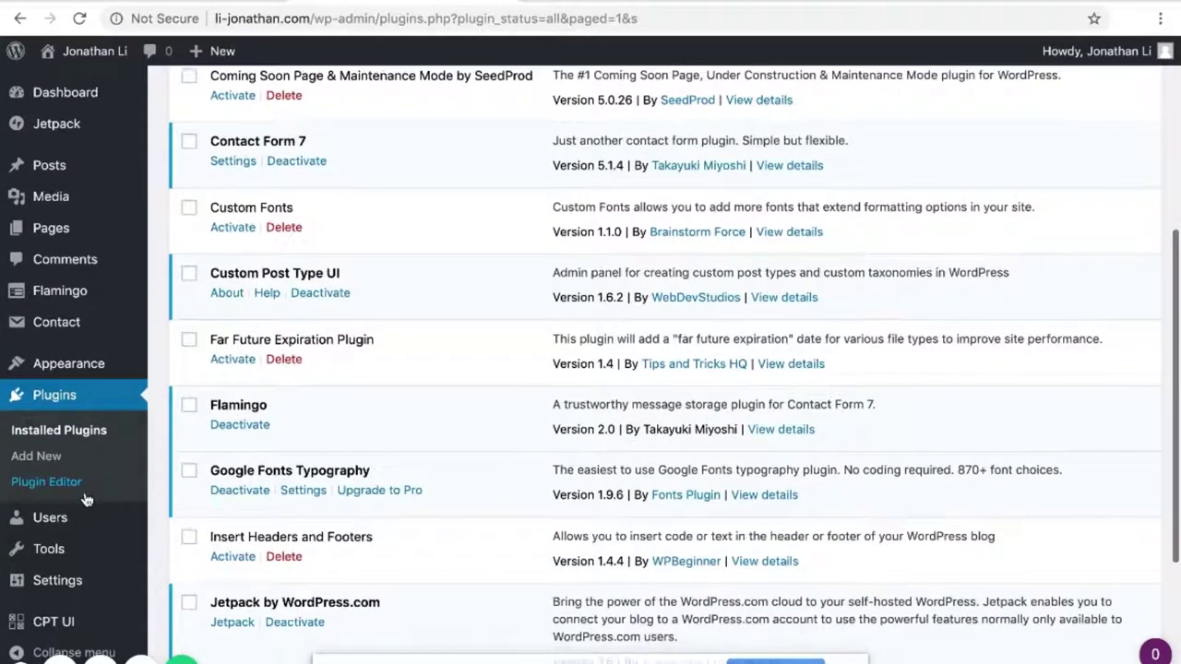
Open CPT UI's Add/Edit Post Types page with the form for a new post type
mouse_move(35, 627)
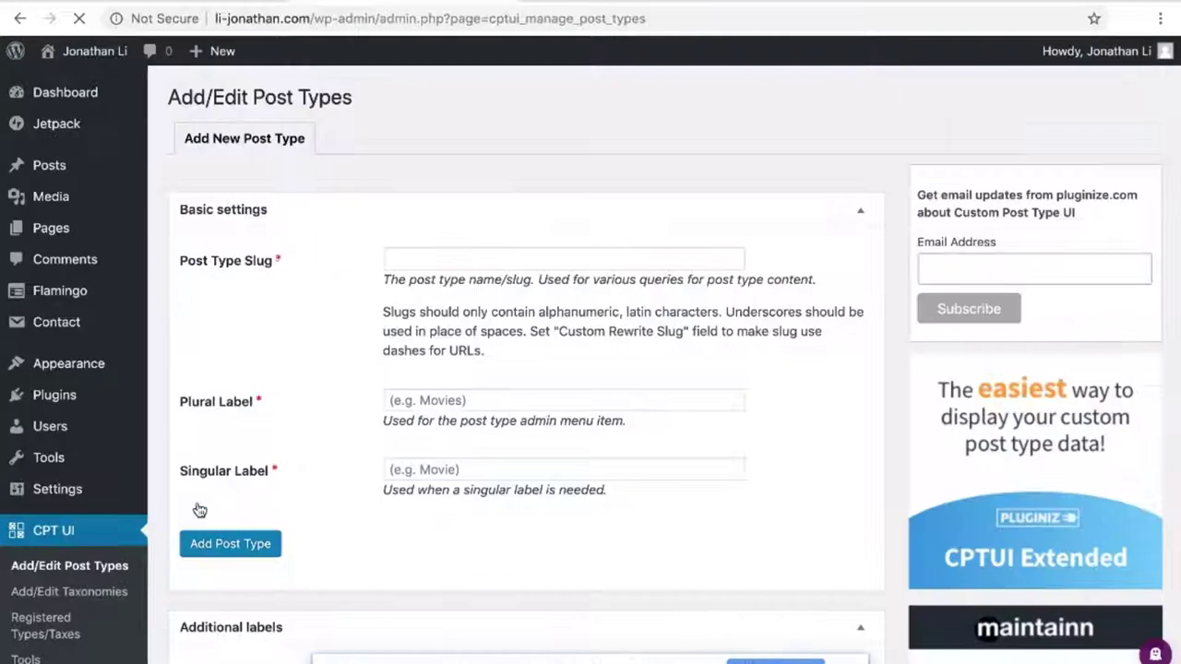
scroll(431, 325, down, 1)
scroll(431, 325, up, 2)
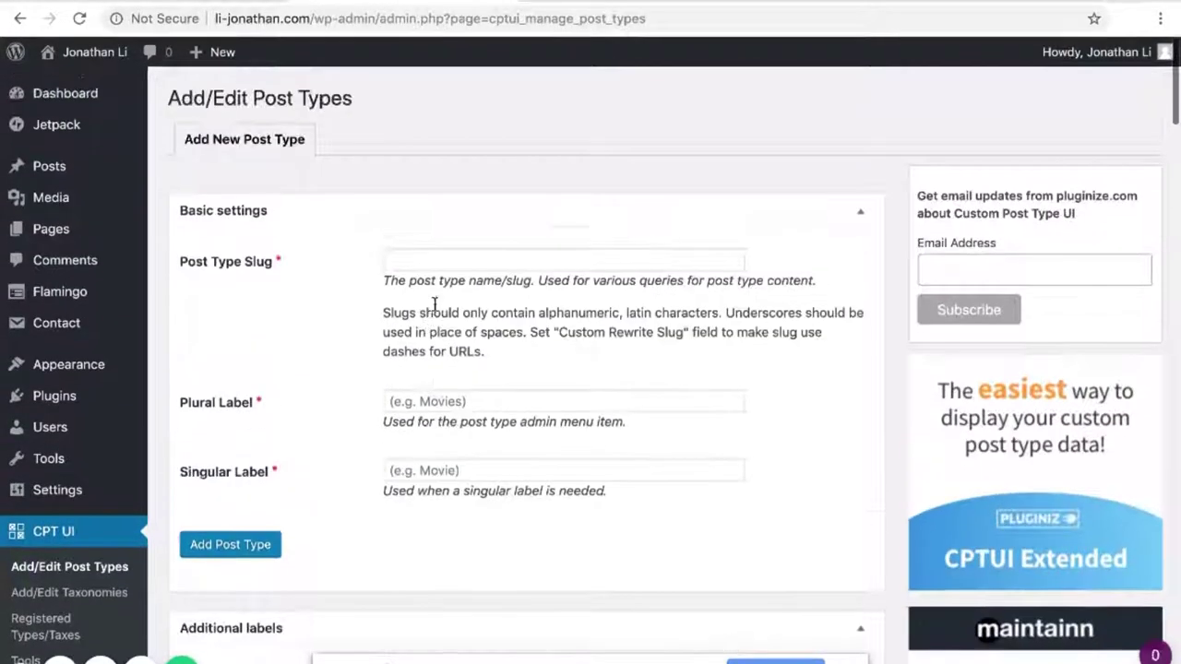
scroll(444, 347, up, 1)
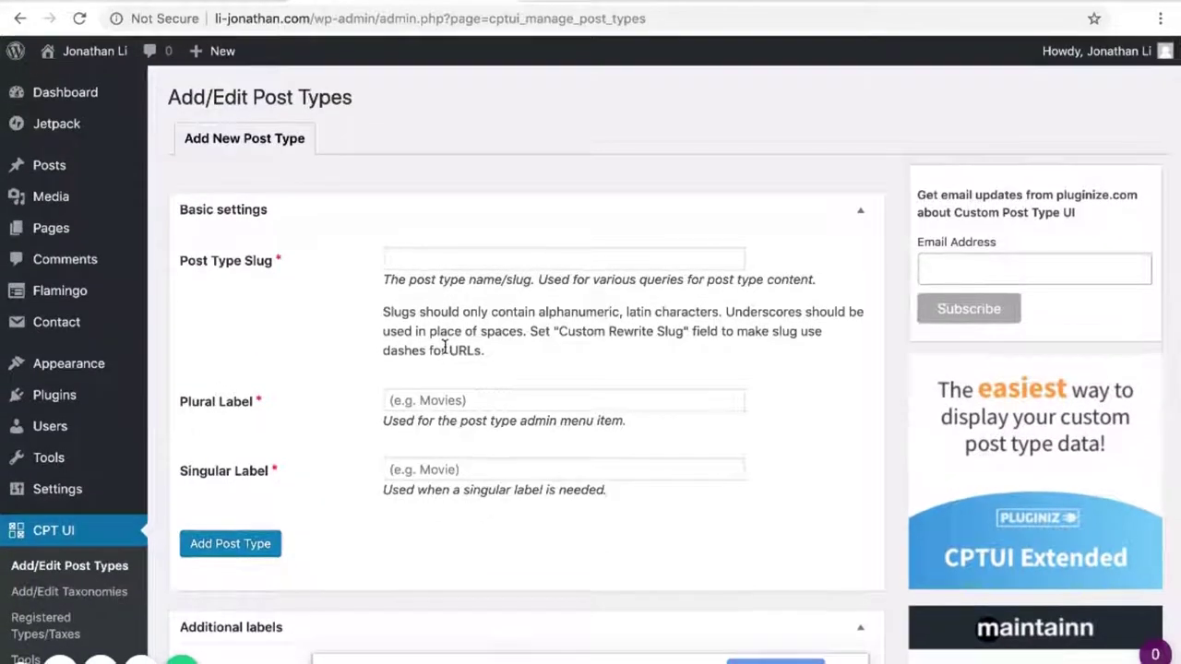
Add a post type with the slug "movie", plural label "Movies" and singular label "Movie"
click(454, 259)
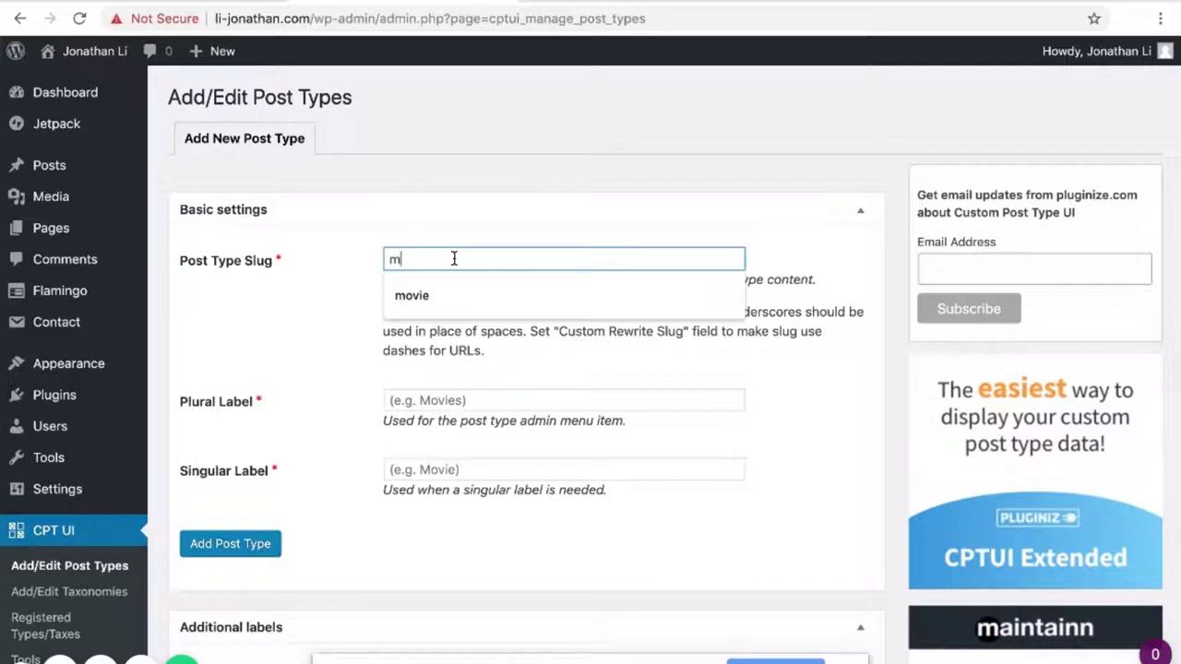
text(movie)
click(445, 402)
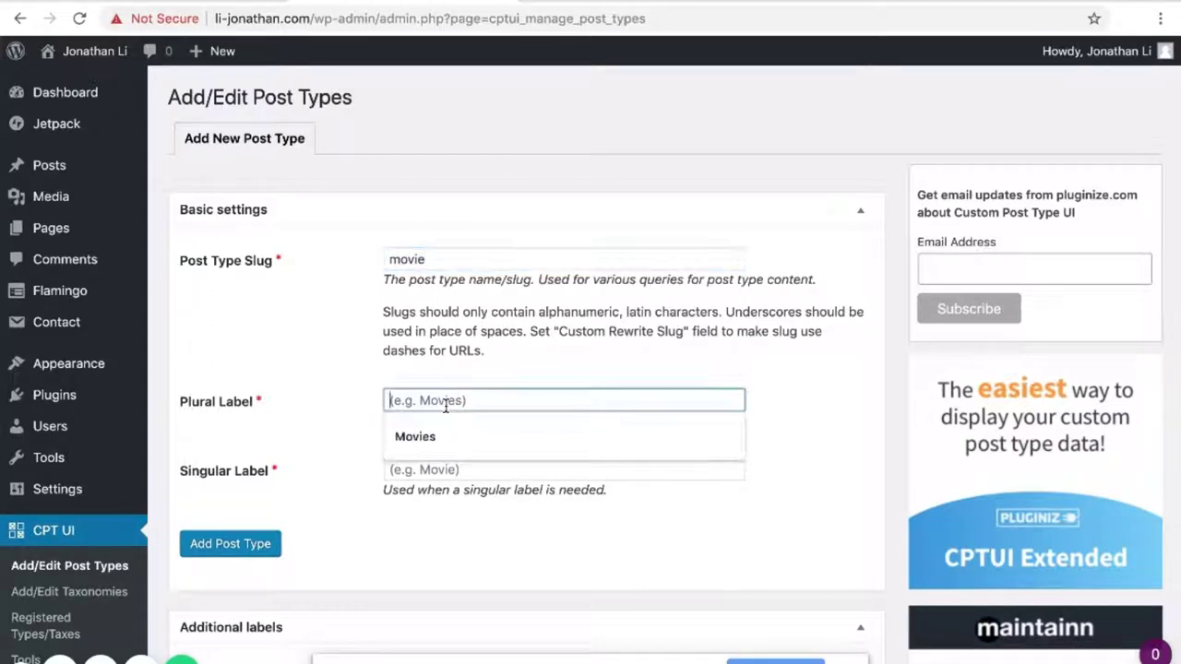
text(Movies)
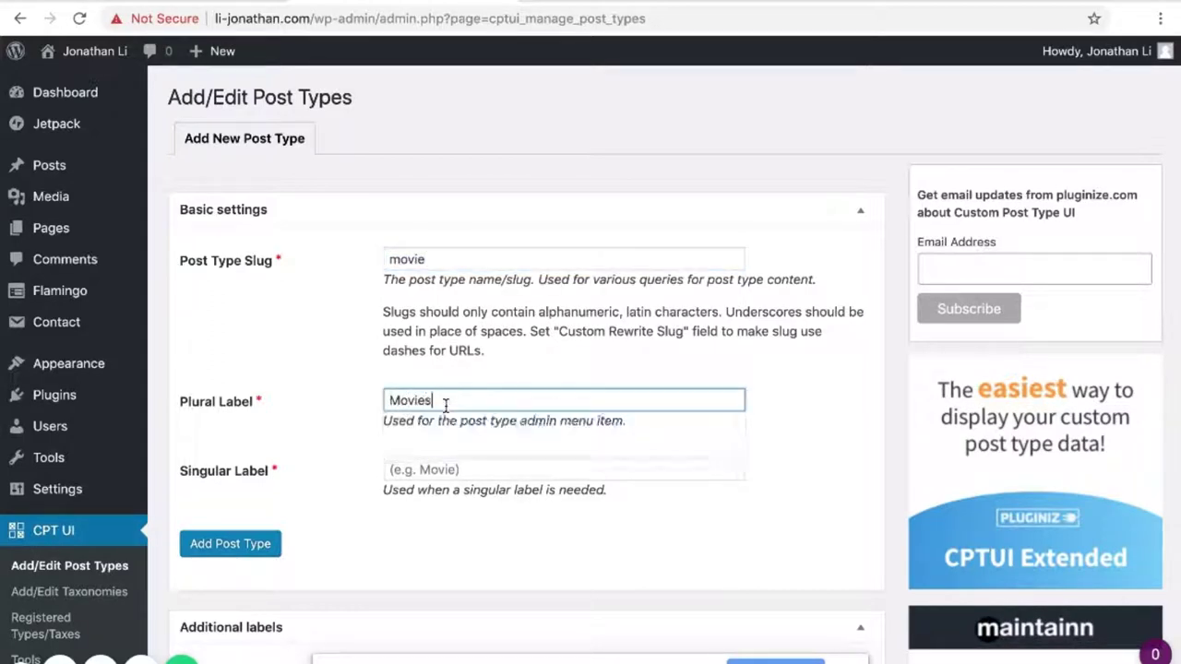
click(420, 470)
text(Movie)
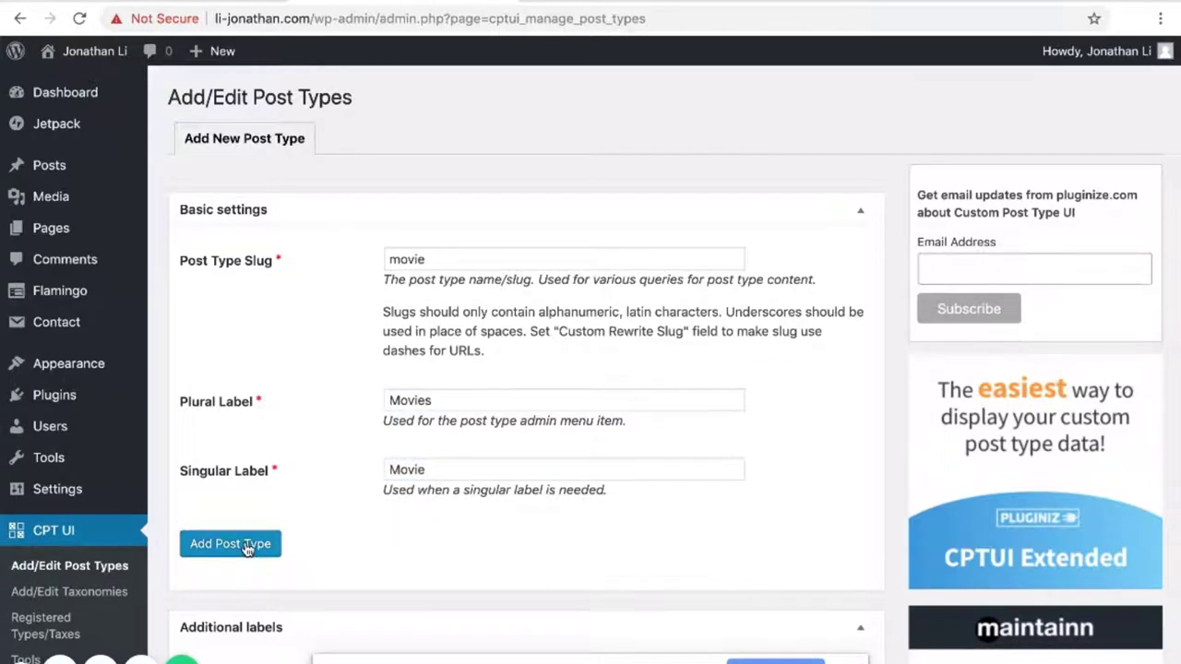
scroll(247, 550, down, 2)
click(245, 478)
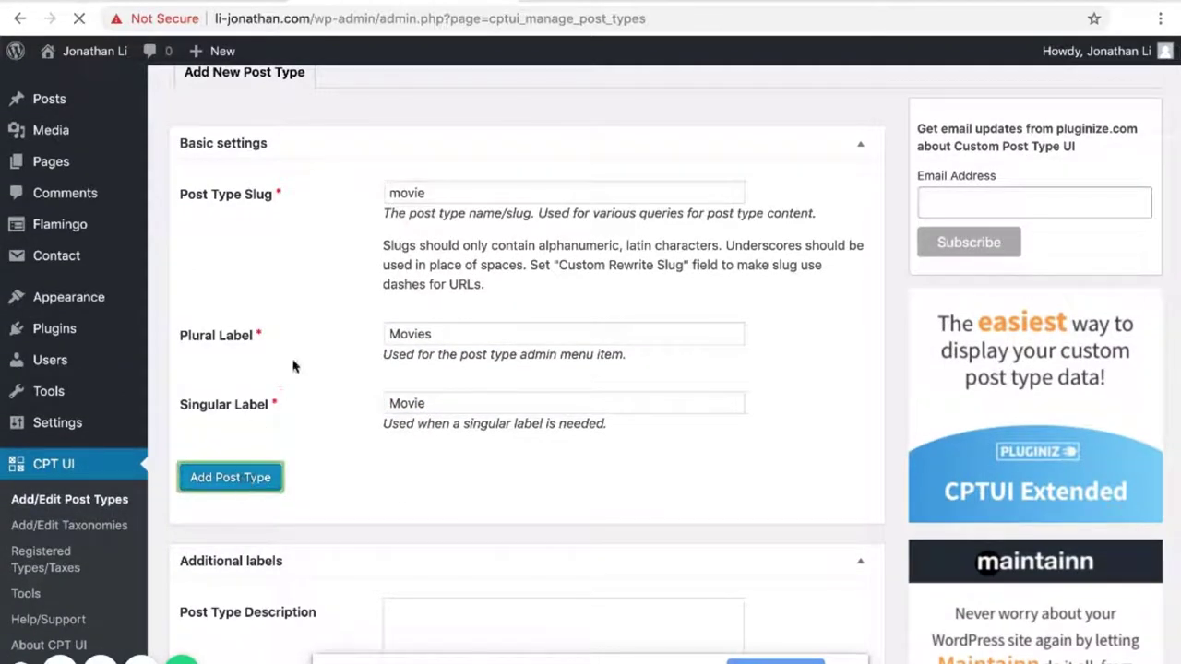
Open the Movies post type for editing and set Has Archive to True
scroll(329, 452, down, 4)
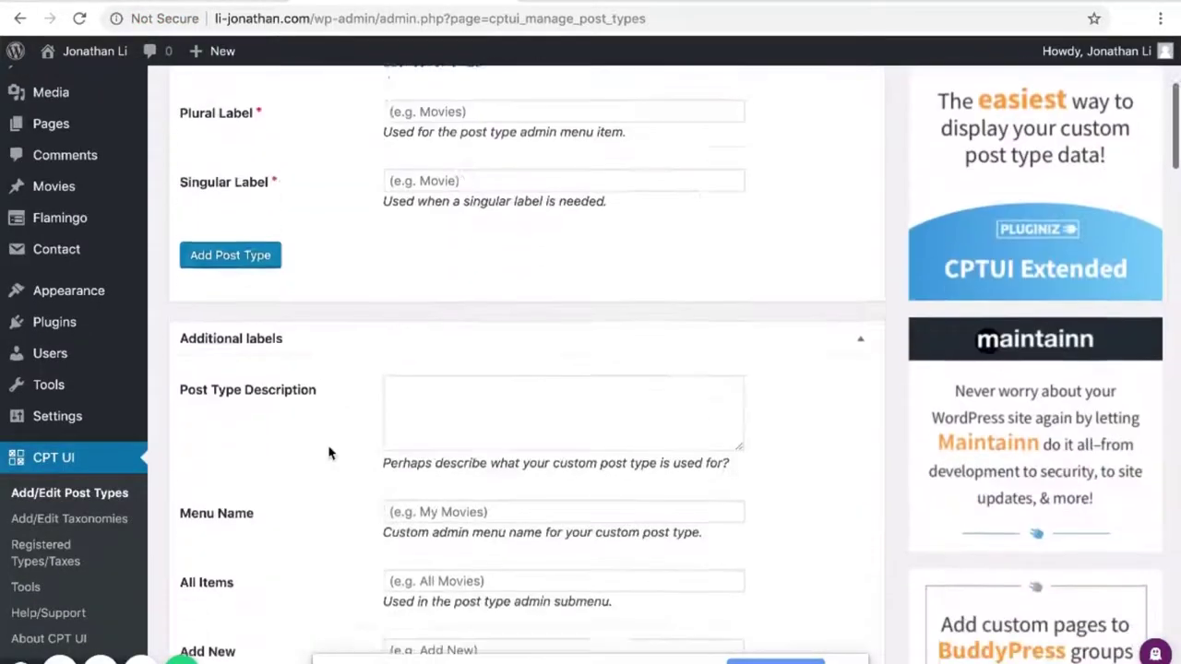
scroll(329, 452, up, 5)
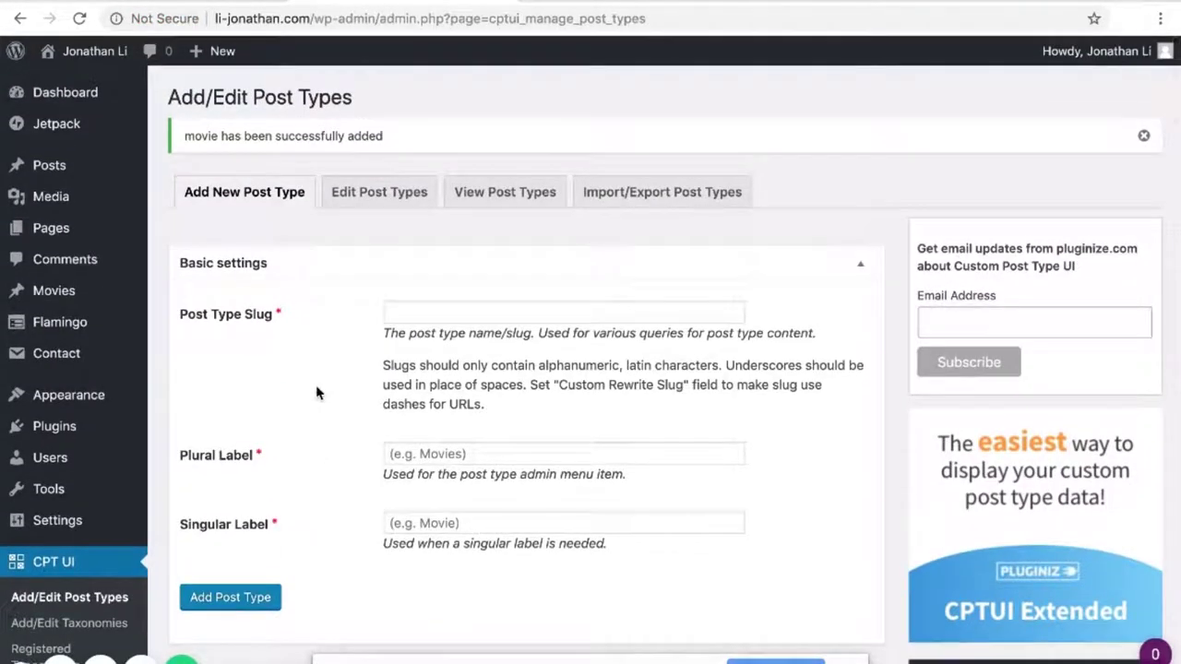
click(381, 196)
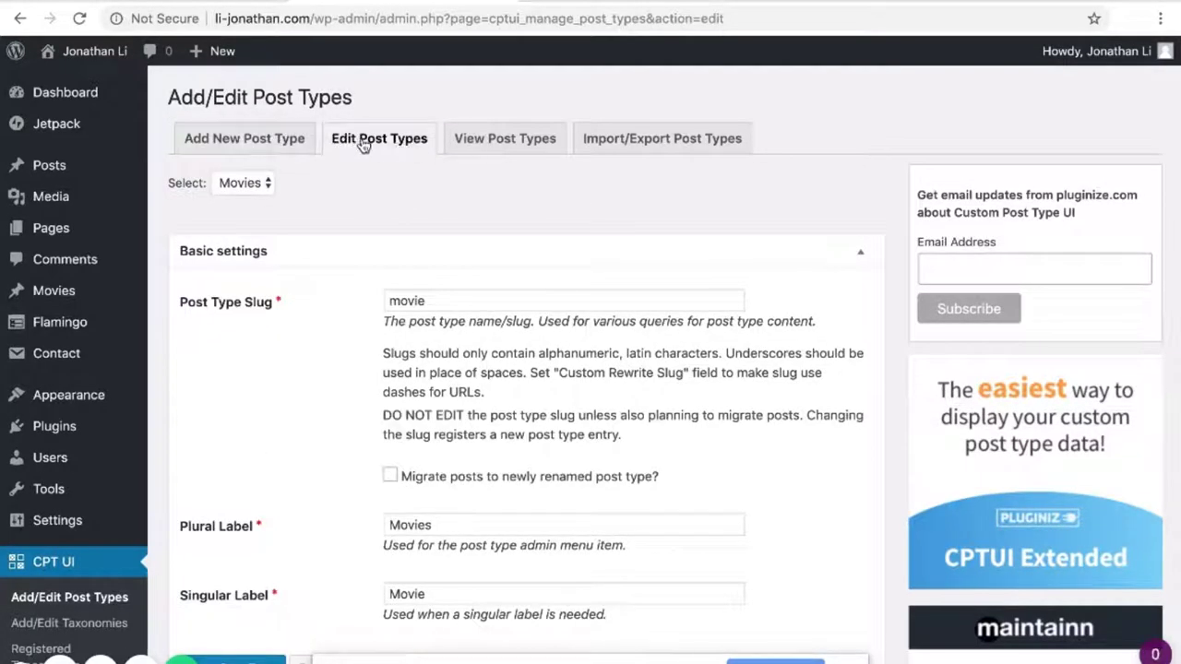
scroll(362, 346, down, 10)
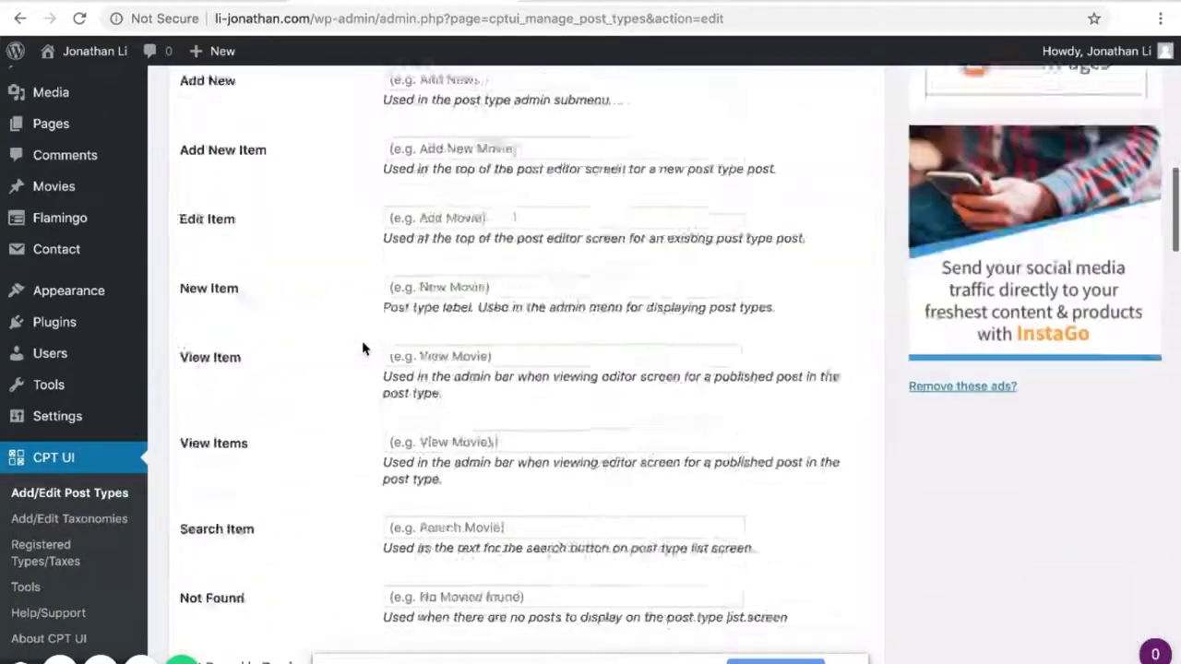
scroll(363, 349, down, 14)
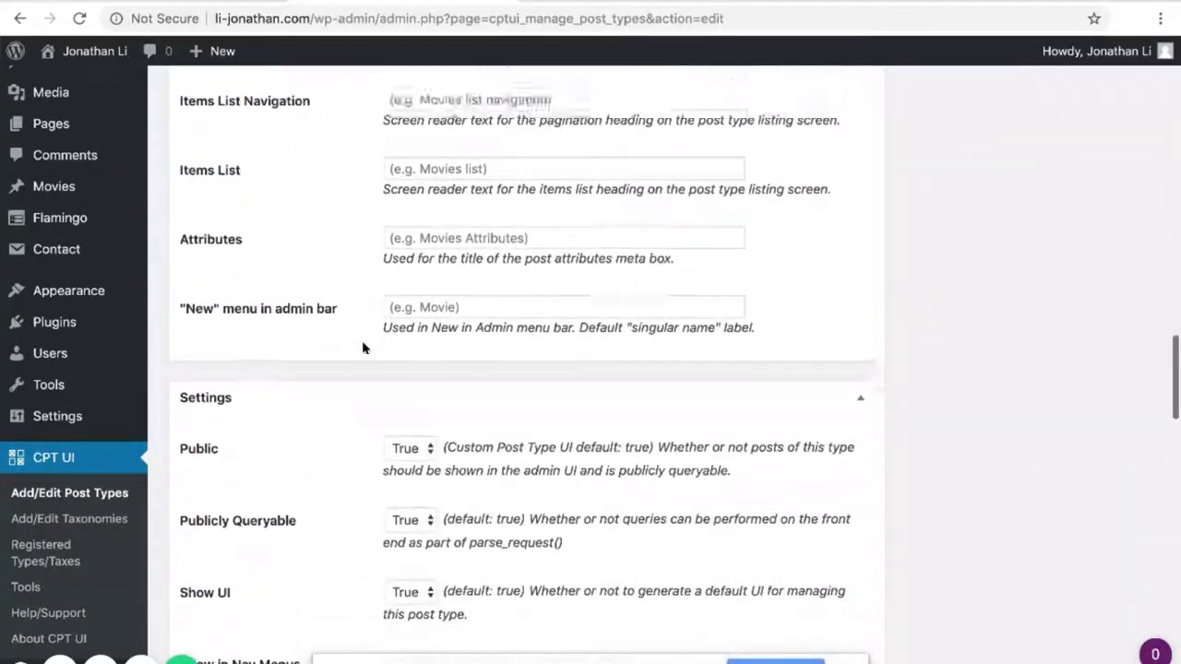
scroll(363, 349, down, 8)
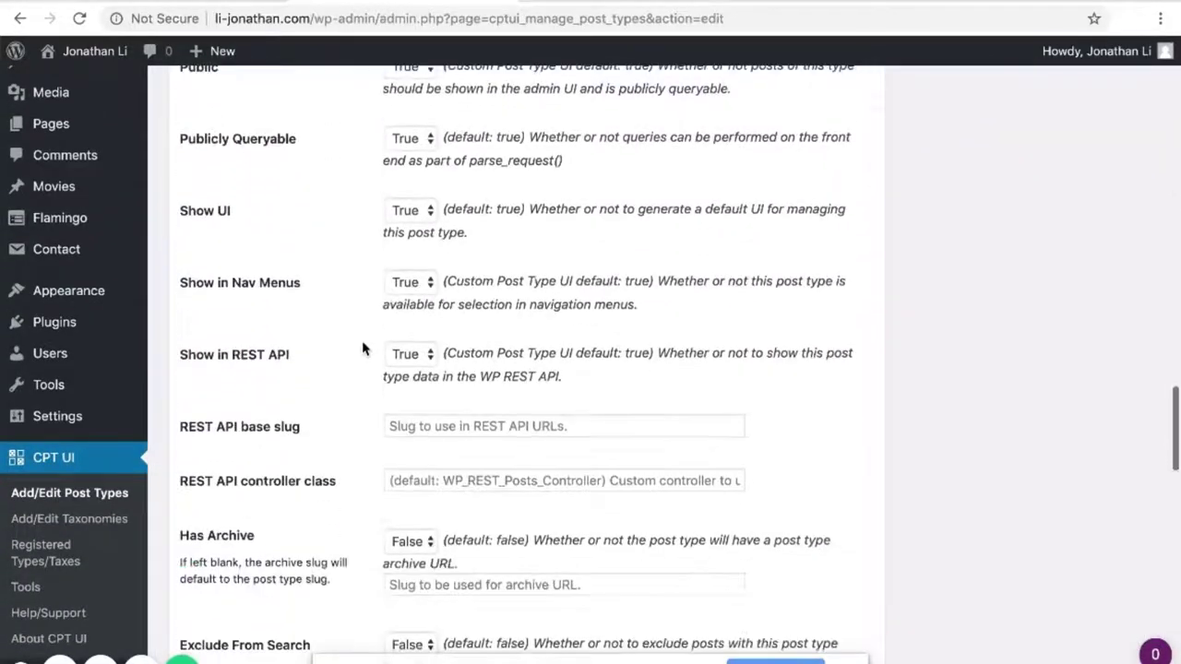
scroll(363, 348, down, 3)
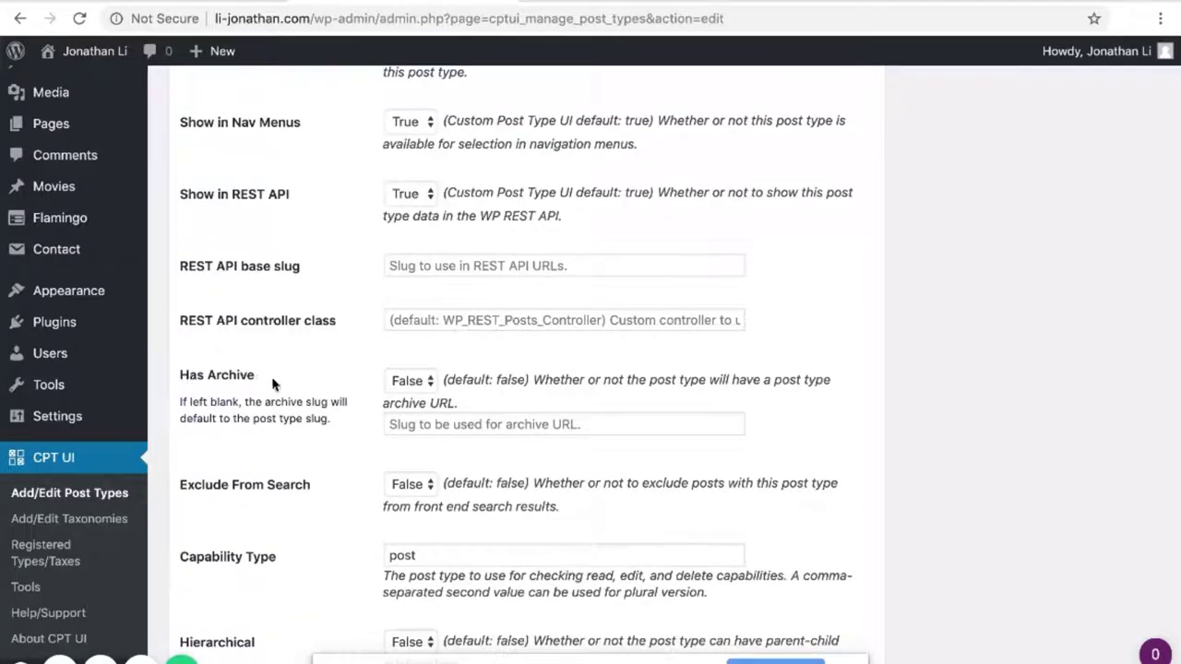
click(406, 383)
click(406, 399)
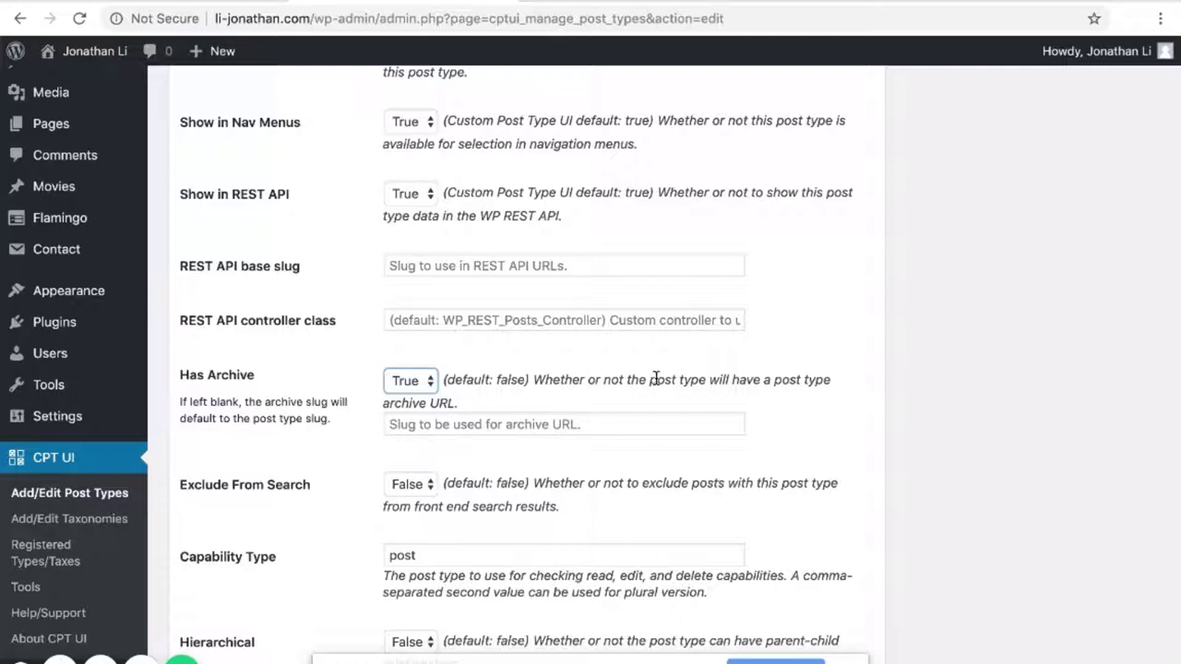
Switch the Movies post type's Has Archive setting to False and back to True
click(429, 388)
click(405, 360)
click(424, 384)
click(409, 397)
Save the edited Movies post type
scroll(330, 458, down, 4)
scroll(331, 459, down, 10)
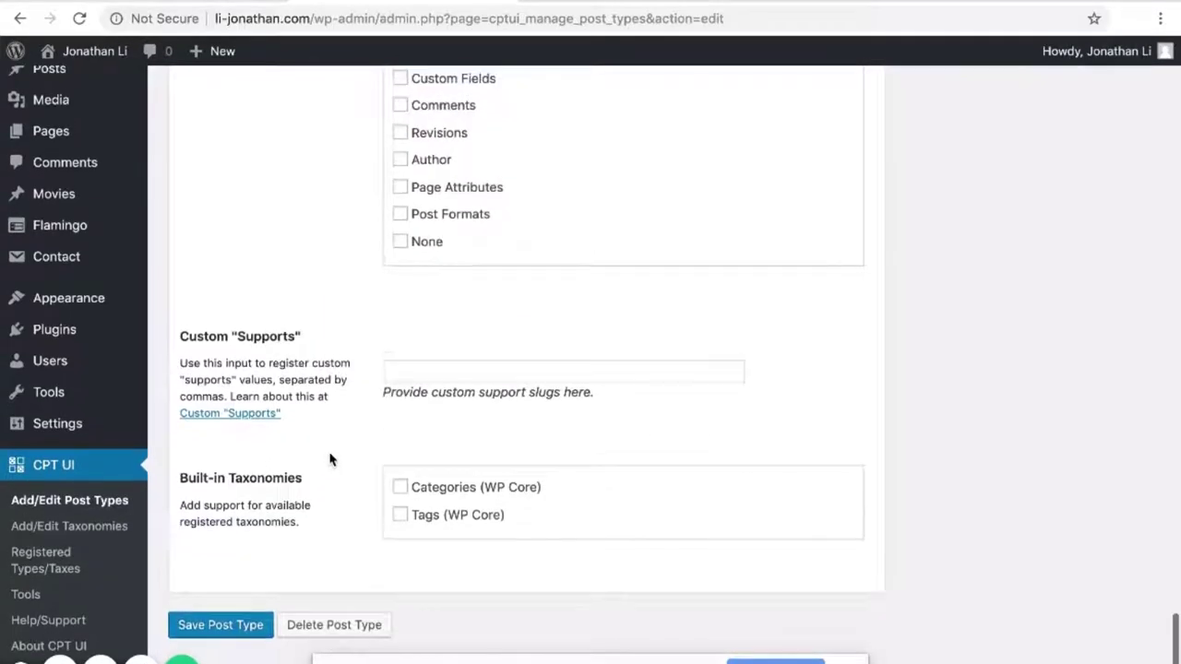
click(238, 626)
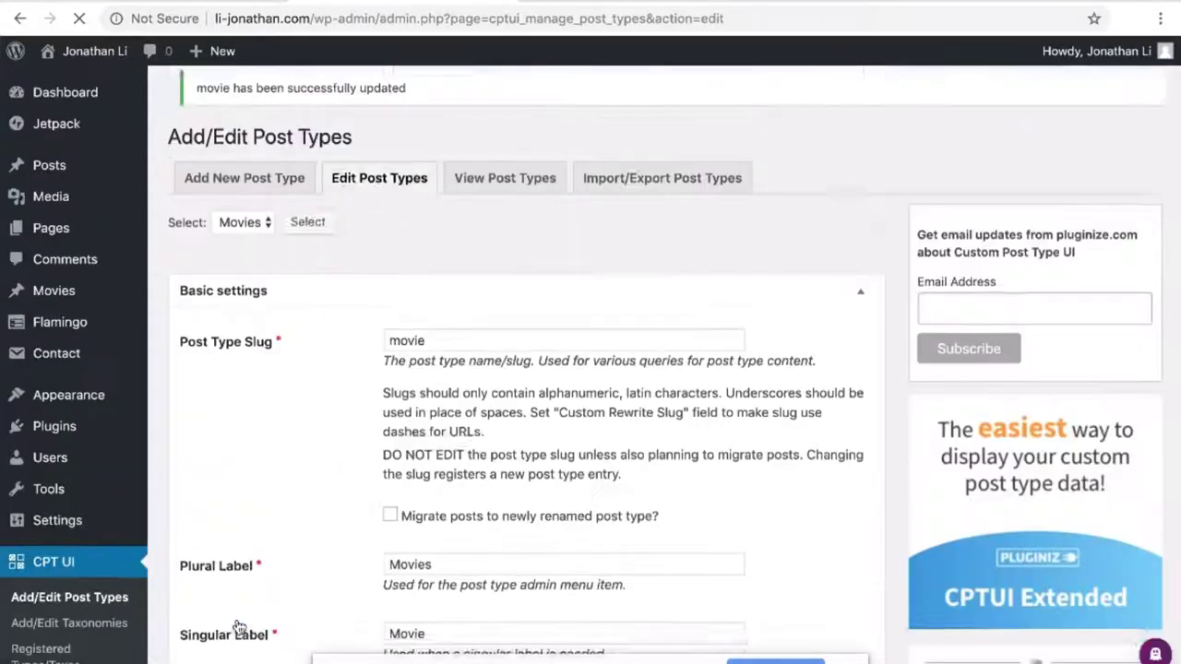
Start a new taxonomy in CPT UI with the slug "actor", plural label "Actors" and singular label "Actor"
scroll(258, 573, down, 5)
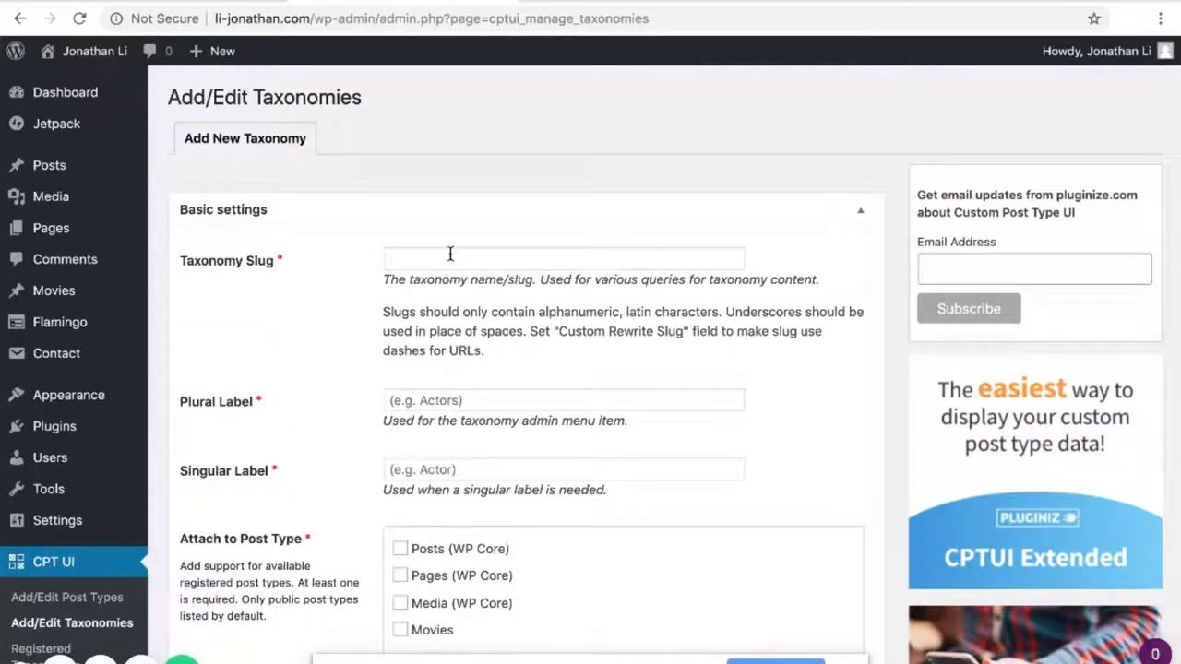
click(451, 255)
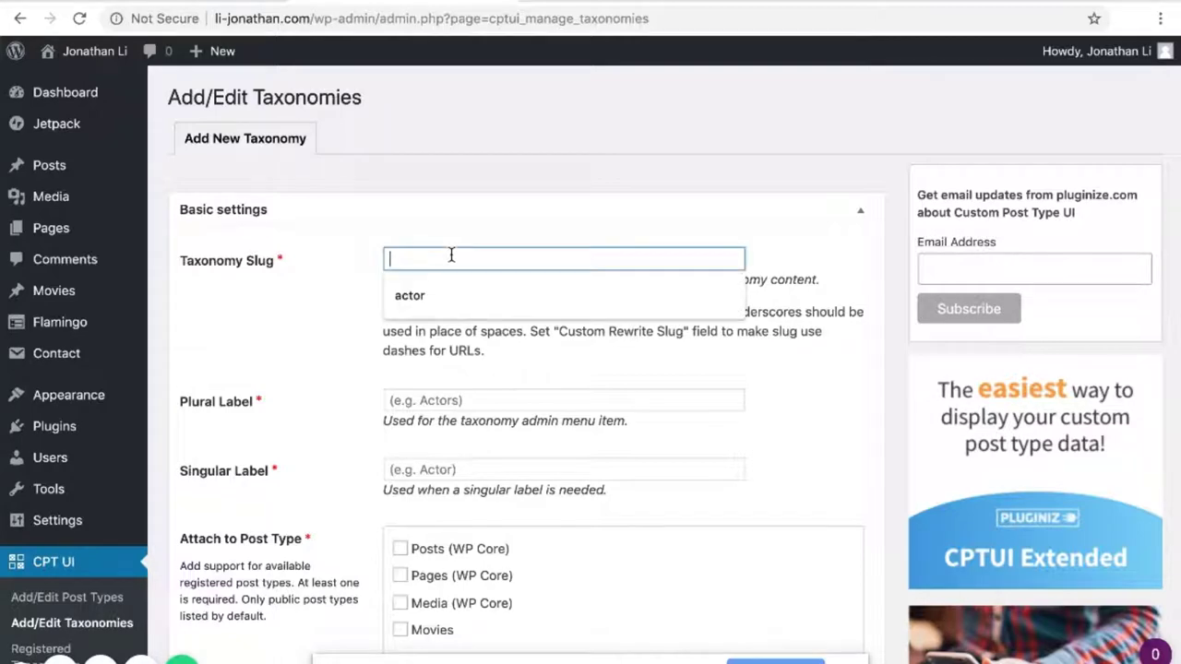
click(418, 295)
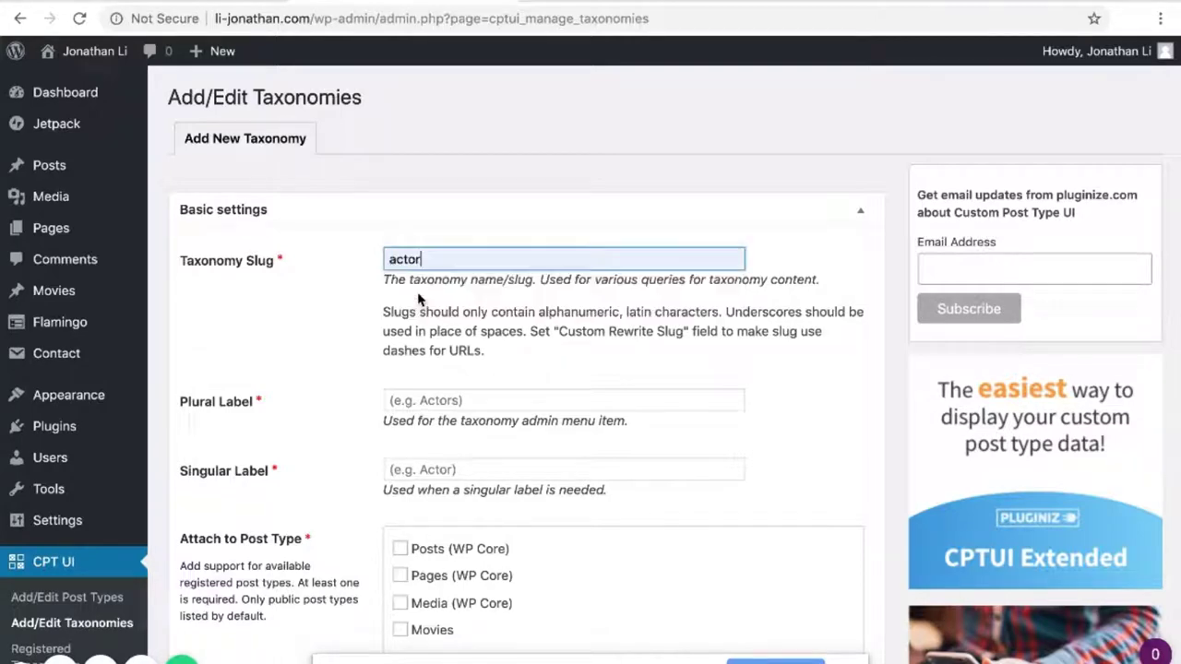
scroll(418, 345, down, 1)
click(444, 340)
click(411, 375)
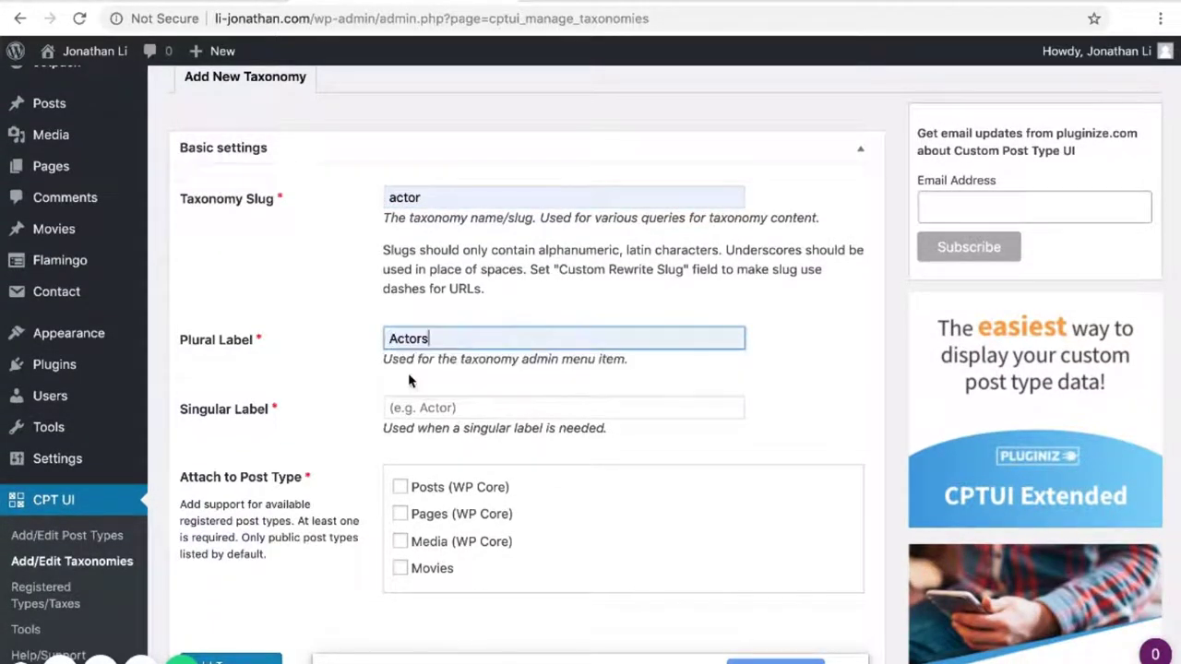
click(435, 407)
click(411, 443)
Attach the new taxonomy to the Movies post type and add it
scroll(369, 406, down, 3)
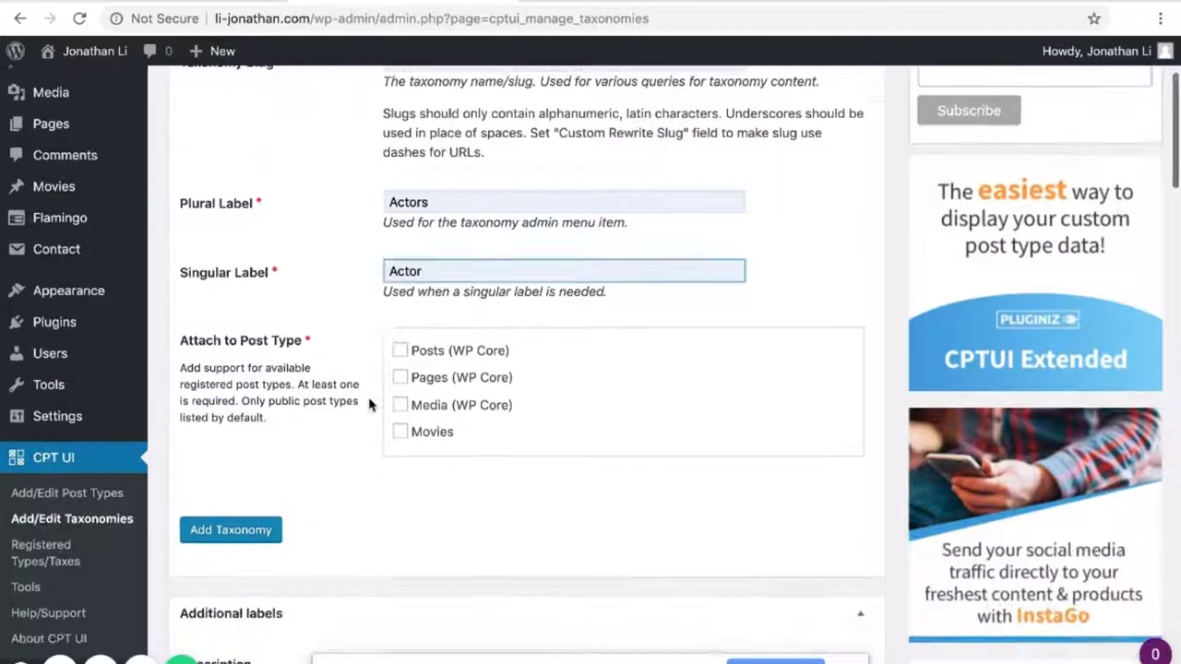
scroll(369, 406, up, 4)
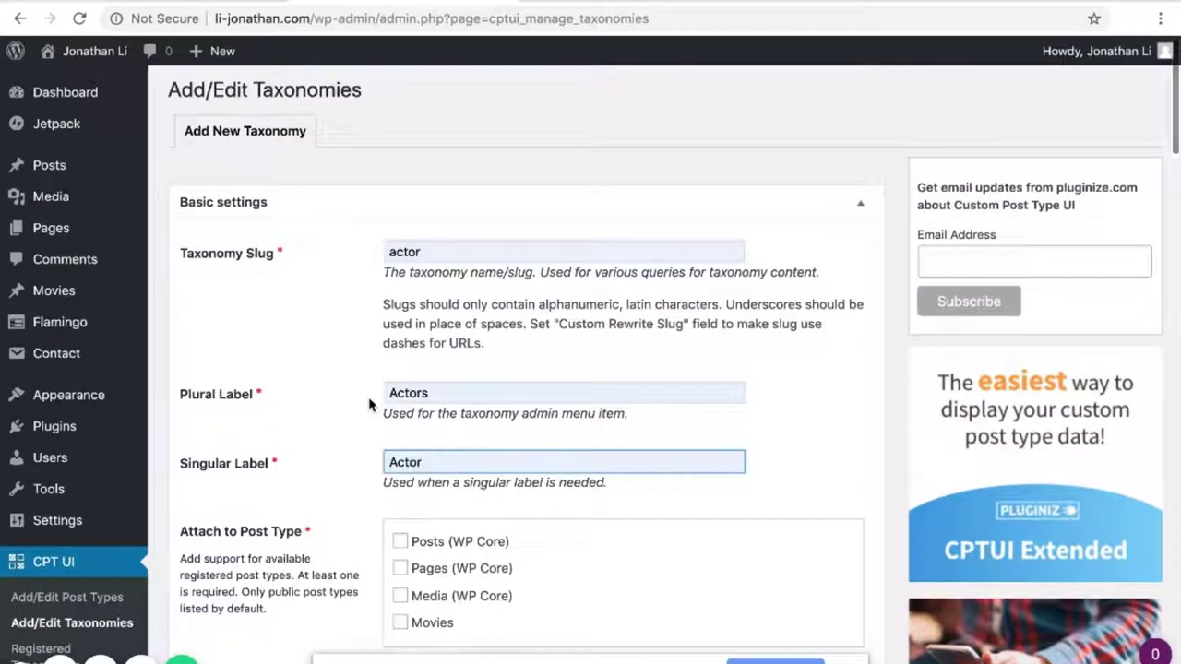
scroll(369, 406, down, 2)
click(400, 494)
scroll(283, 522, down, 1)
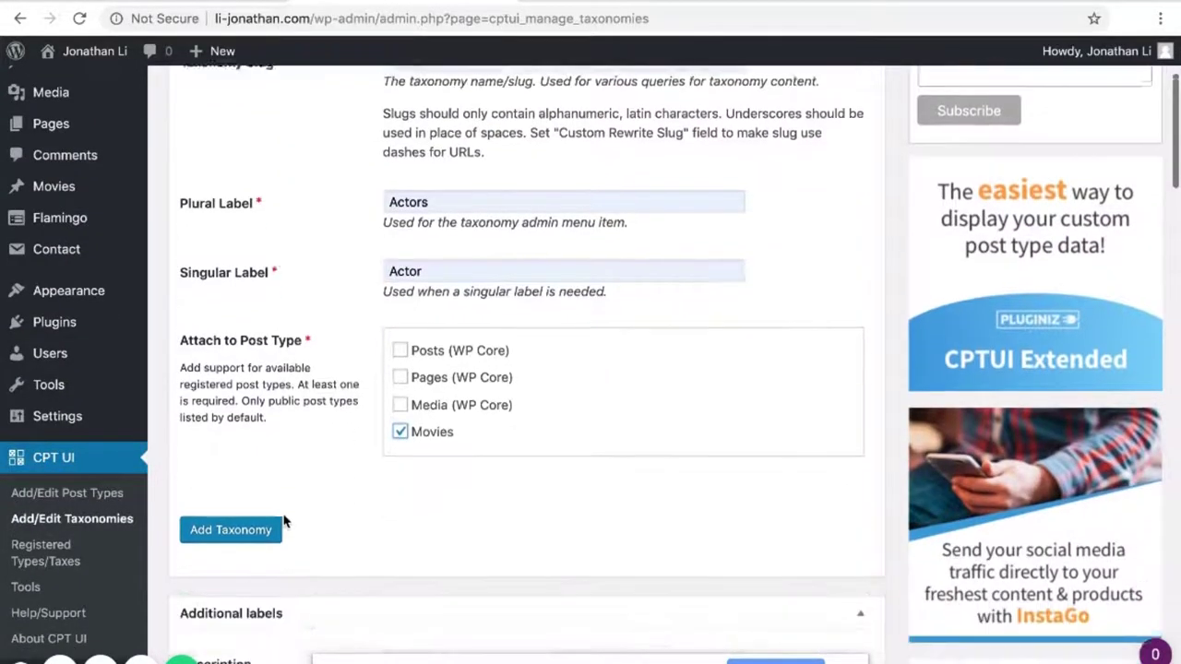
click(251, 530)
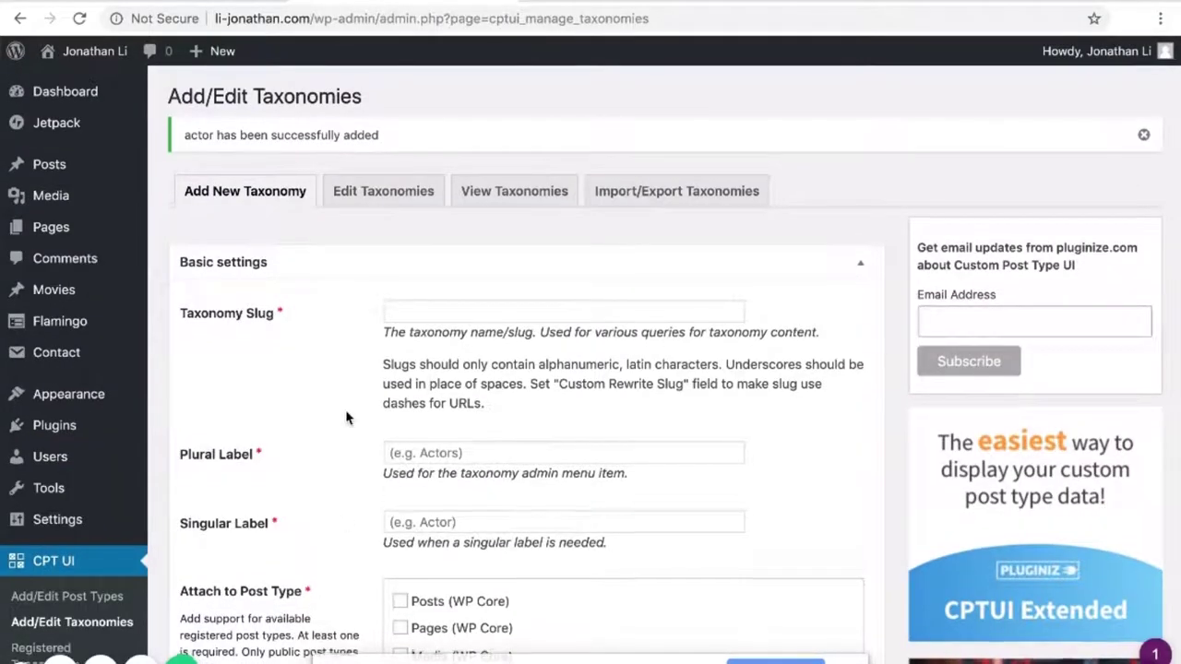
Enable the Actors taxonomy for the existing Movies post type and save the post type
scroll(346, 418, down, 1)
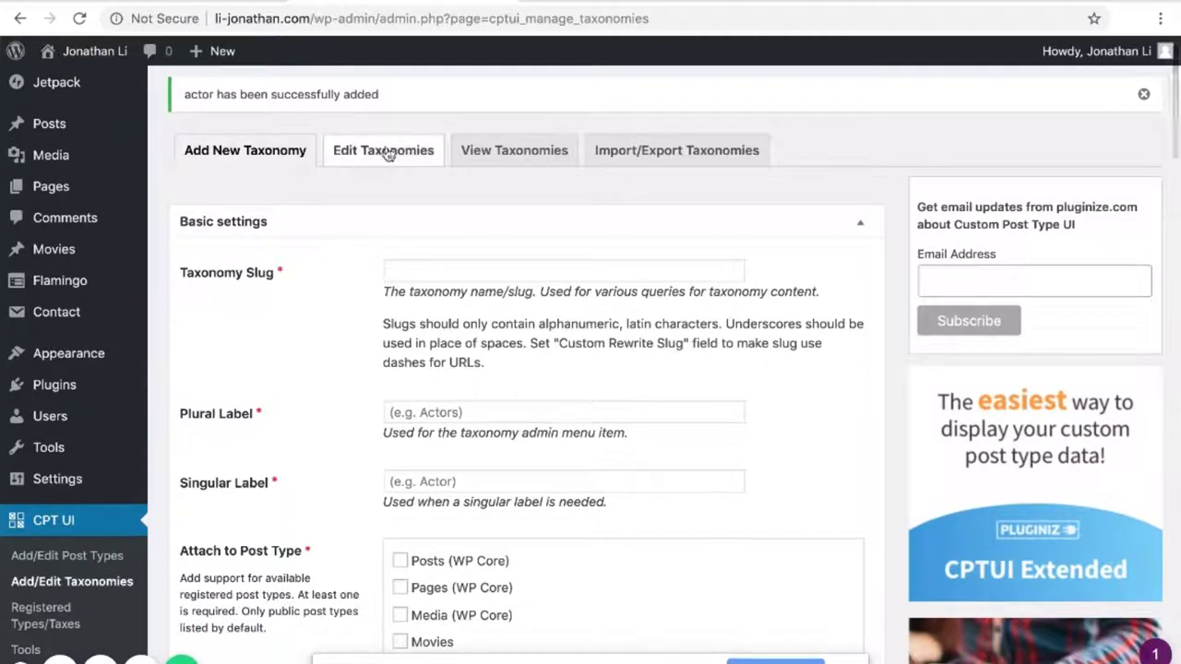
scroll(279, 423, down, 1)
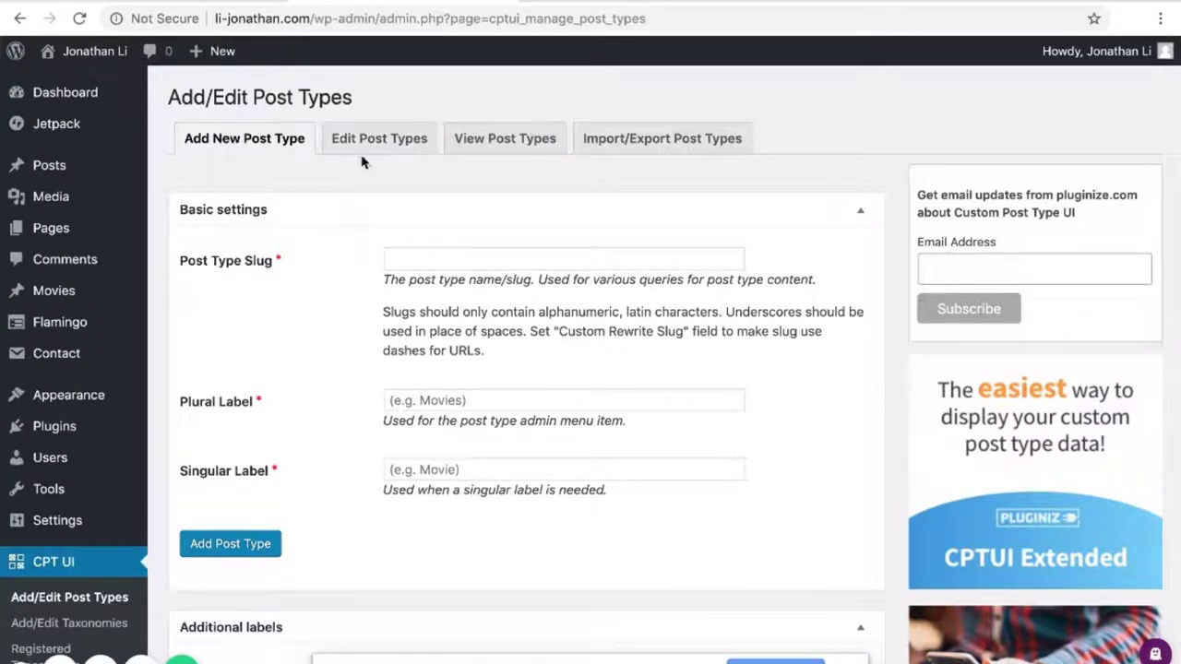
click(379, 141)
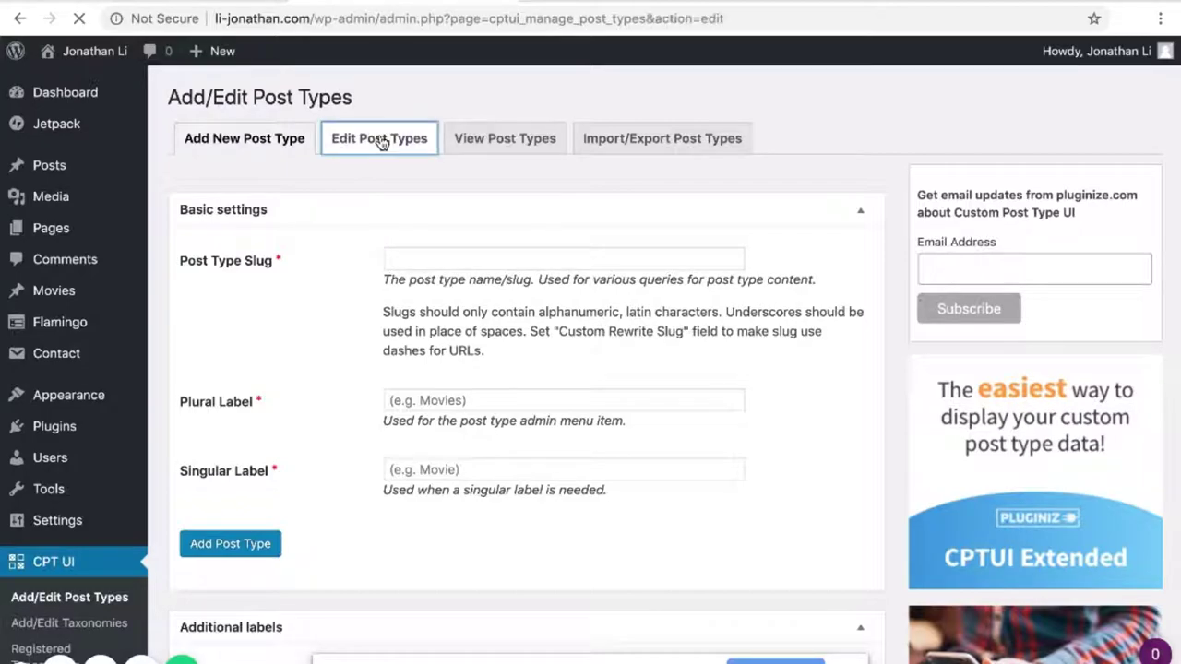
scroll(378, 292, down, 15)
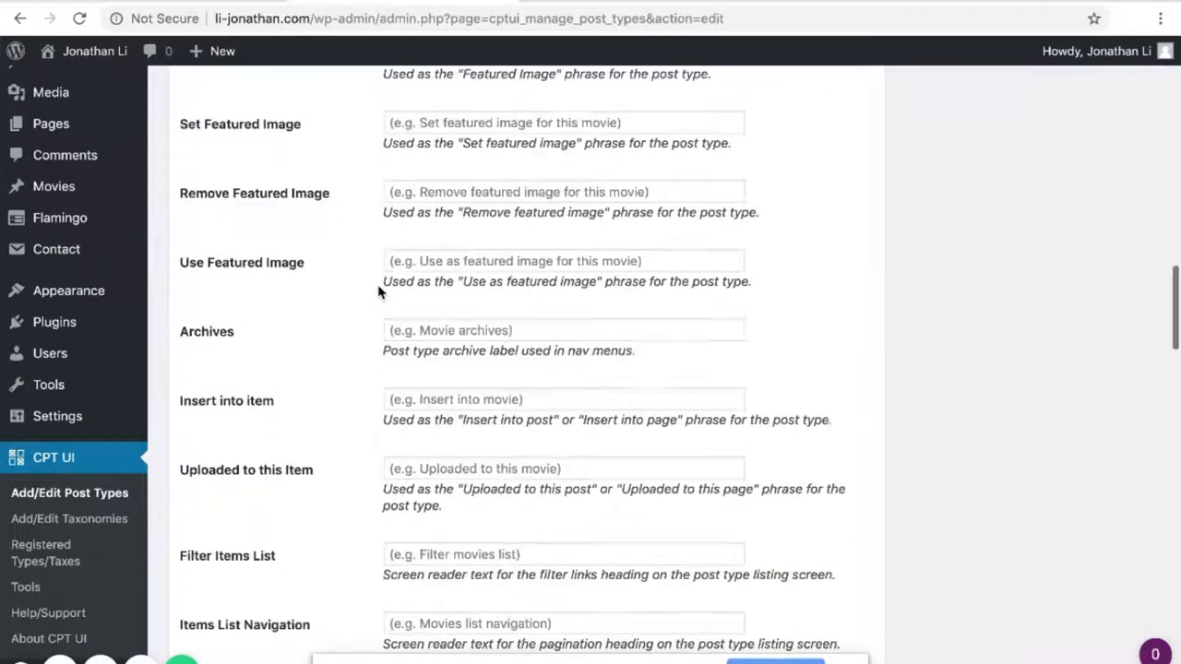
scroll(378, 292, down, 20)
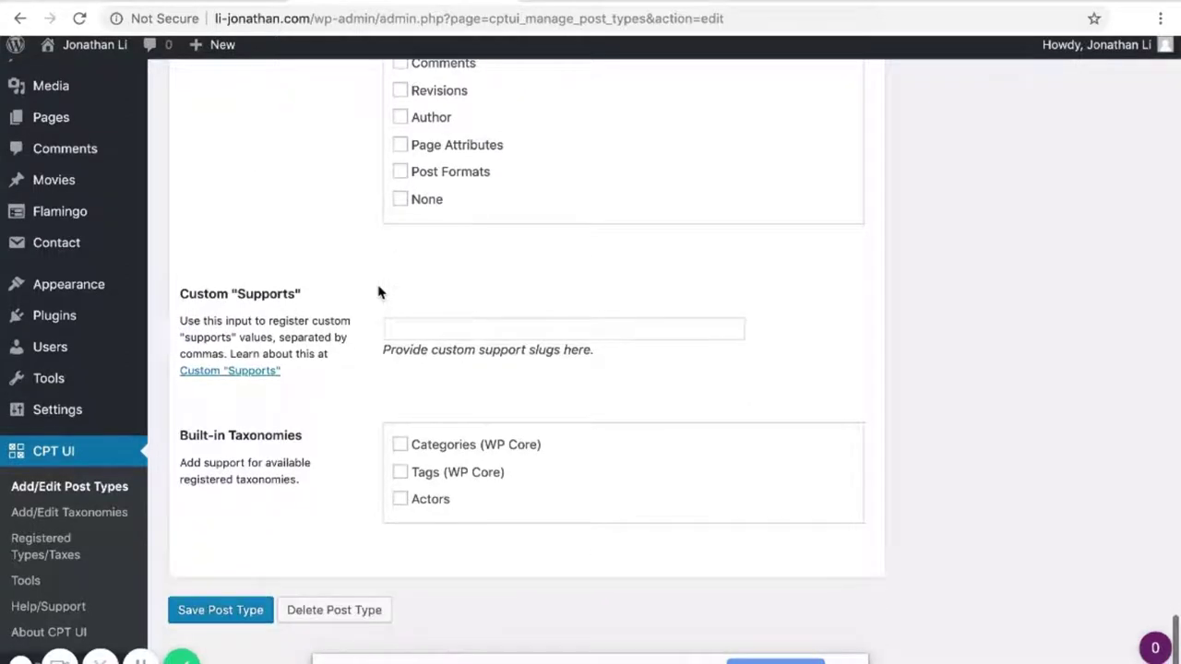
drag(181, 440, 301, 442)
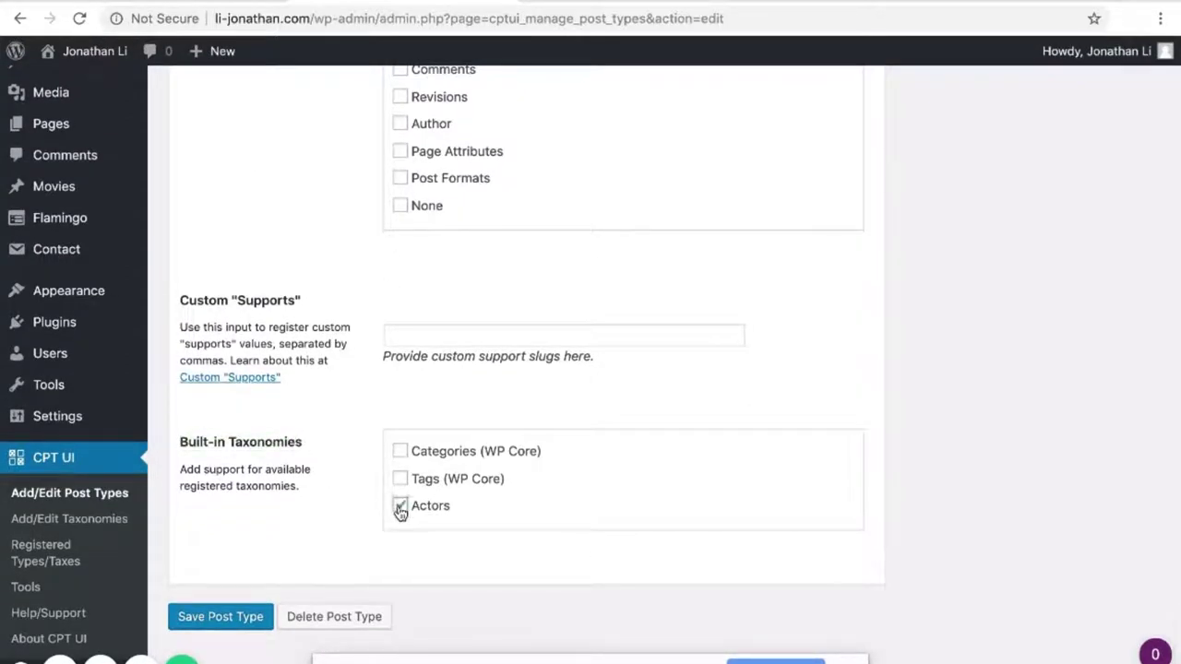
click(235, 620)
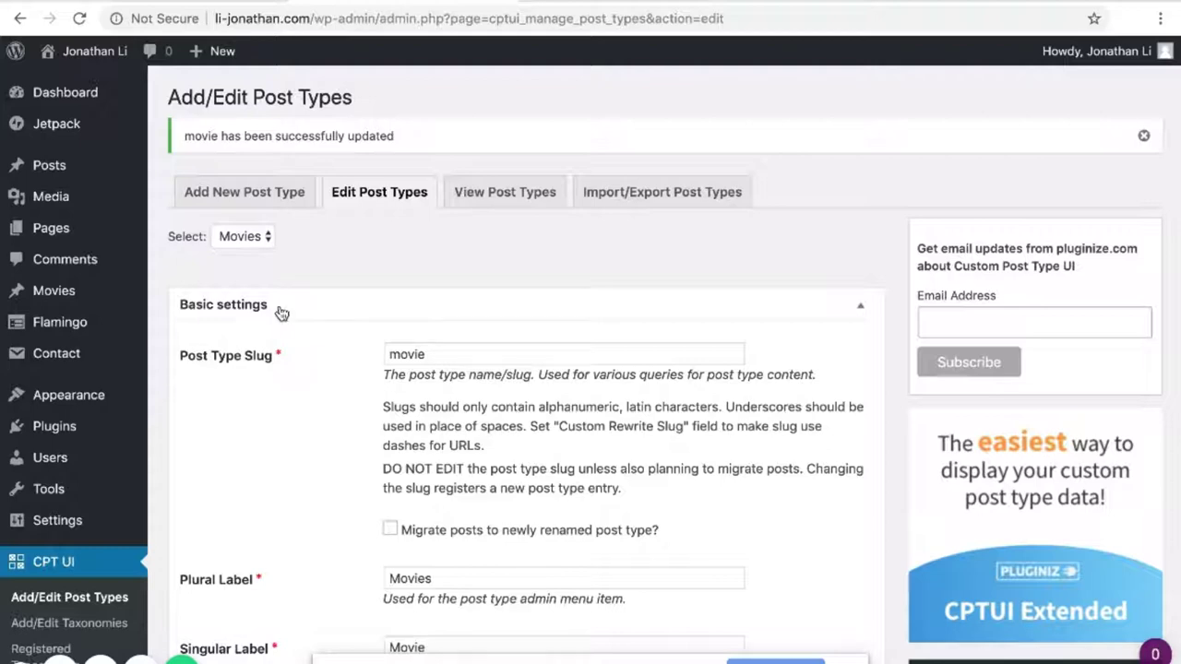
scroll(268, 410, down, 3)
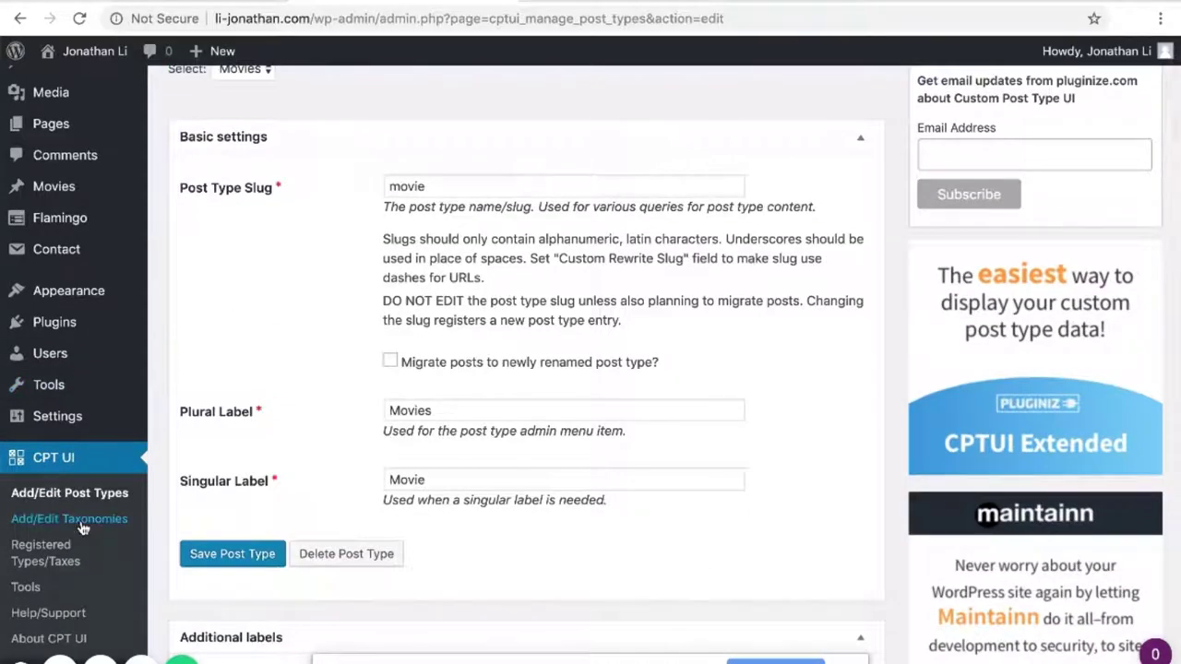
scroll(81, 521, up, 2)
scroll(139, 442, down, 4)
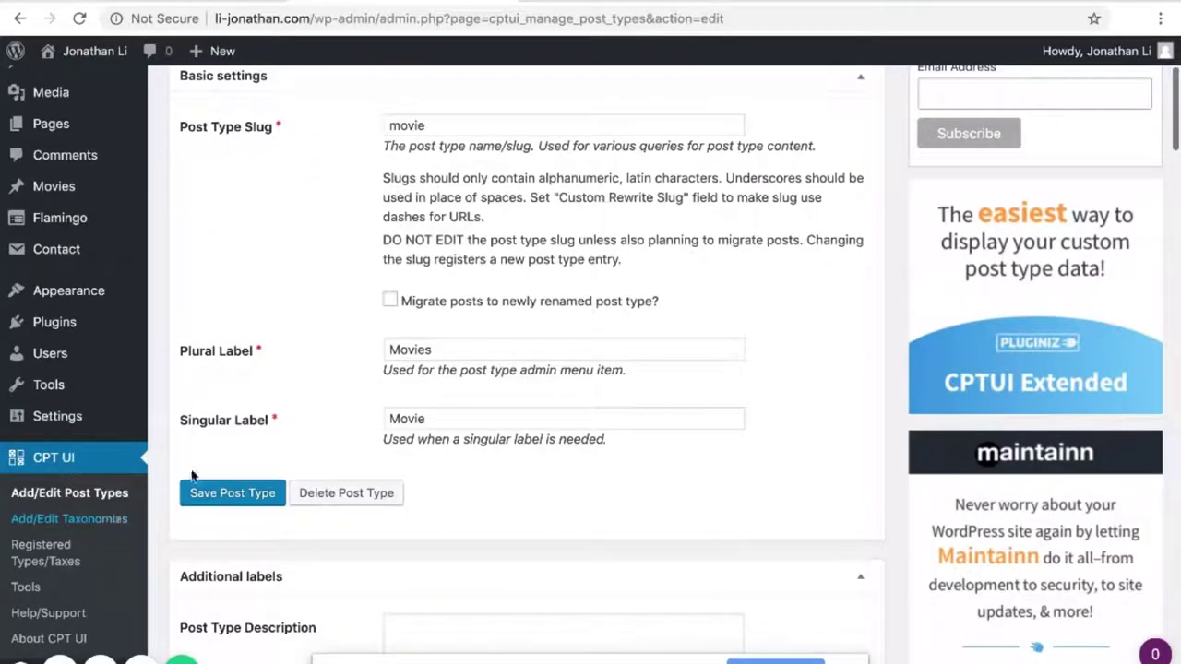
scroll(213, 415, up, 3)
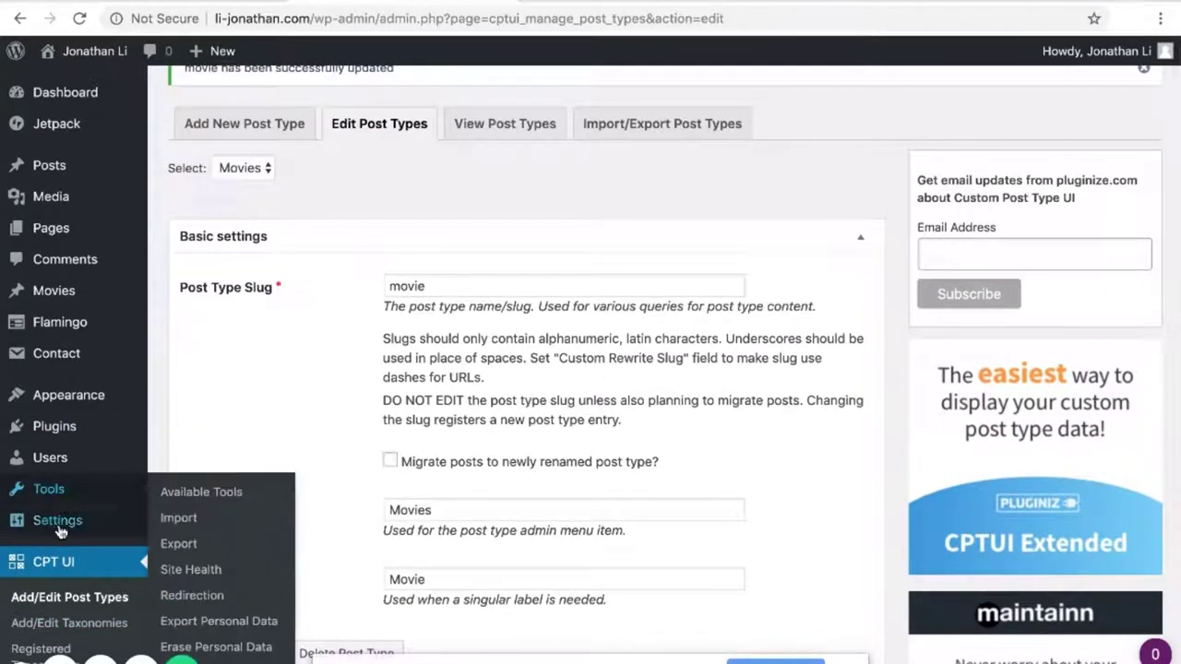
scroll(311, 198, up, 2)
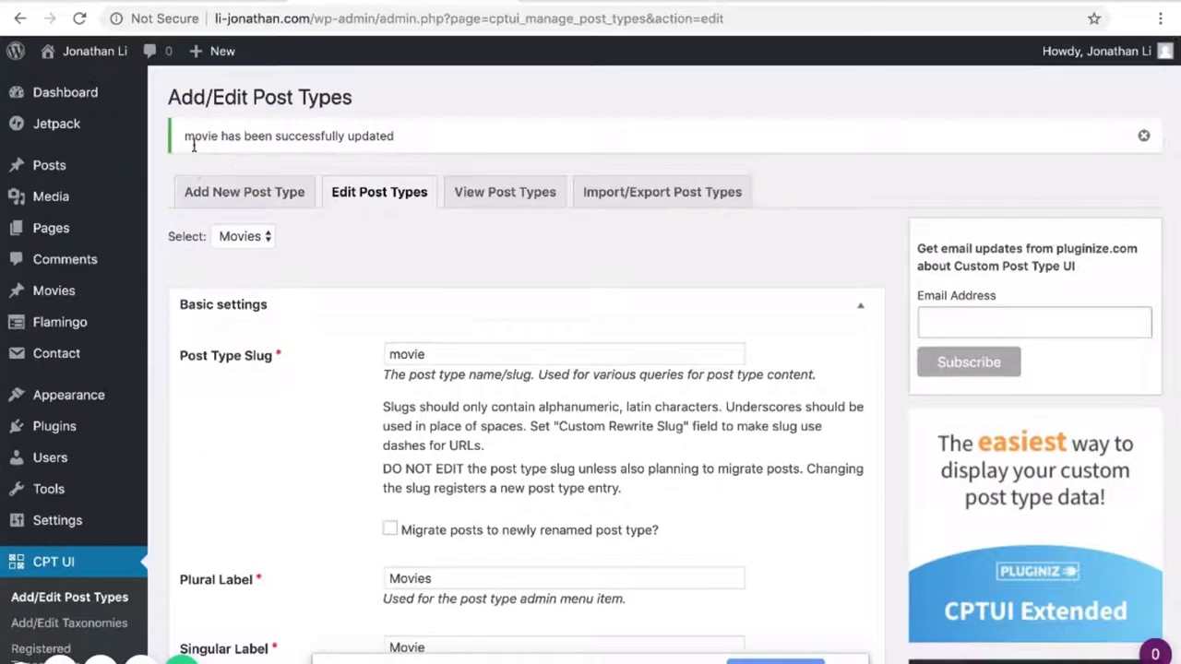
scroll(42, 650, down, 1)
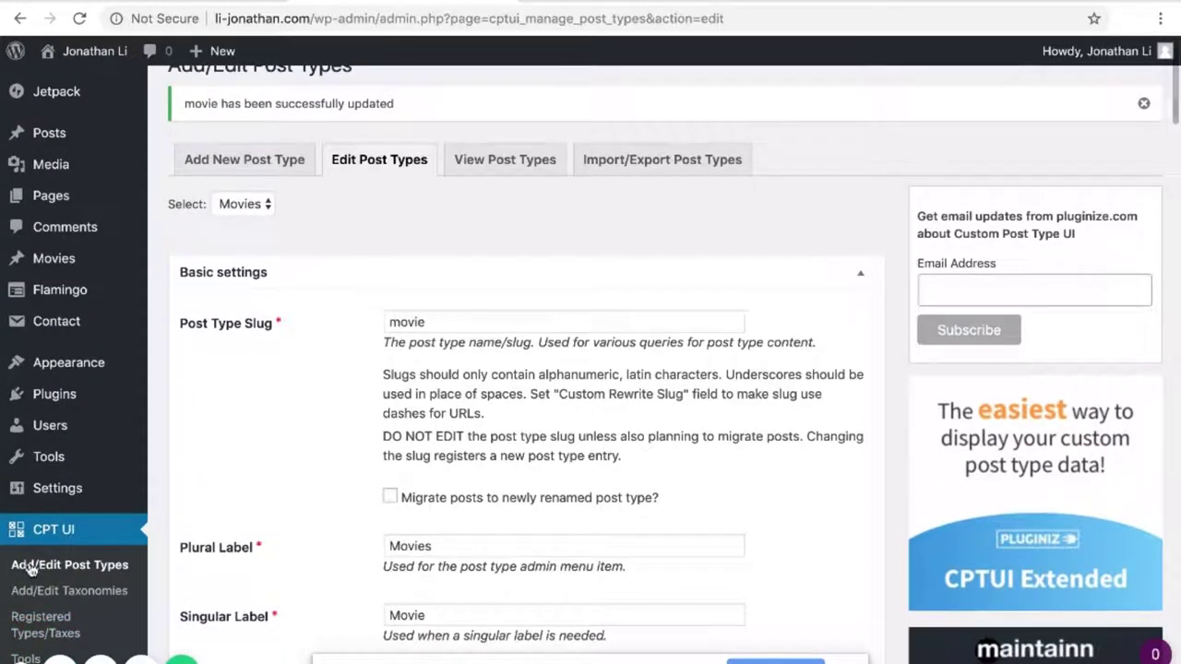
scroll(509, 224, up, 1)
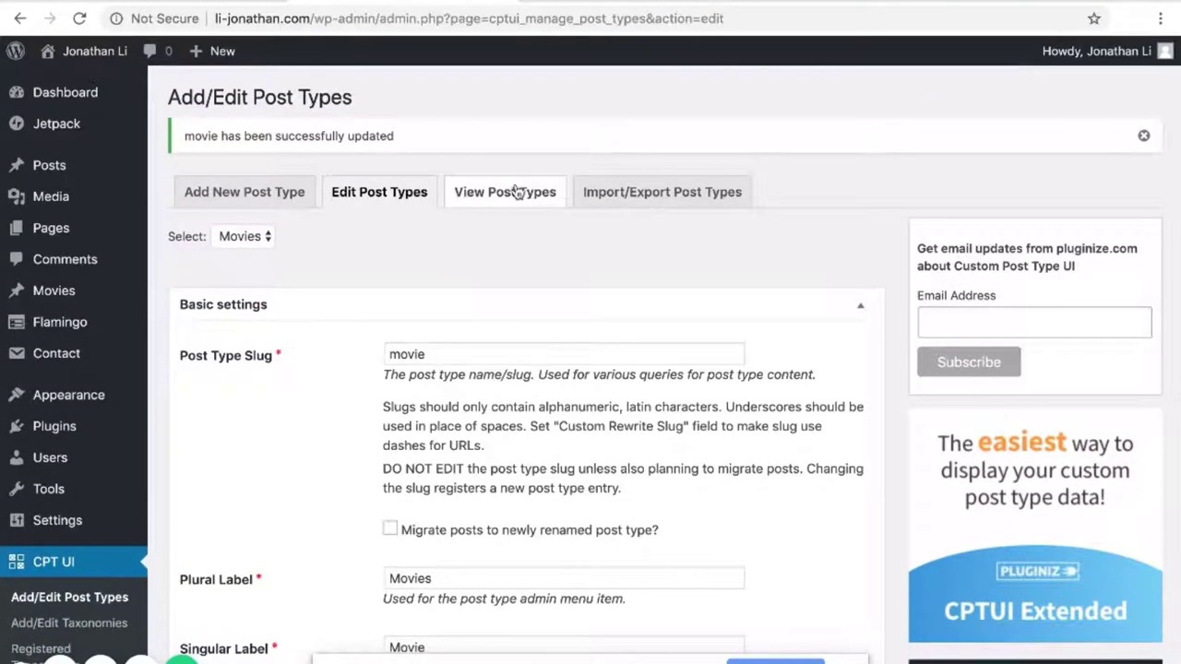
Review the registered movie post type and actor taxonomy, including their settings, supports and links to each other
click(499, 198)
scroll(519, 275, down, 1)
scroll(519, 275, down, 3)
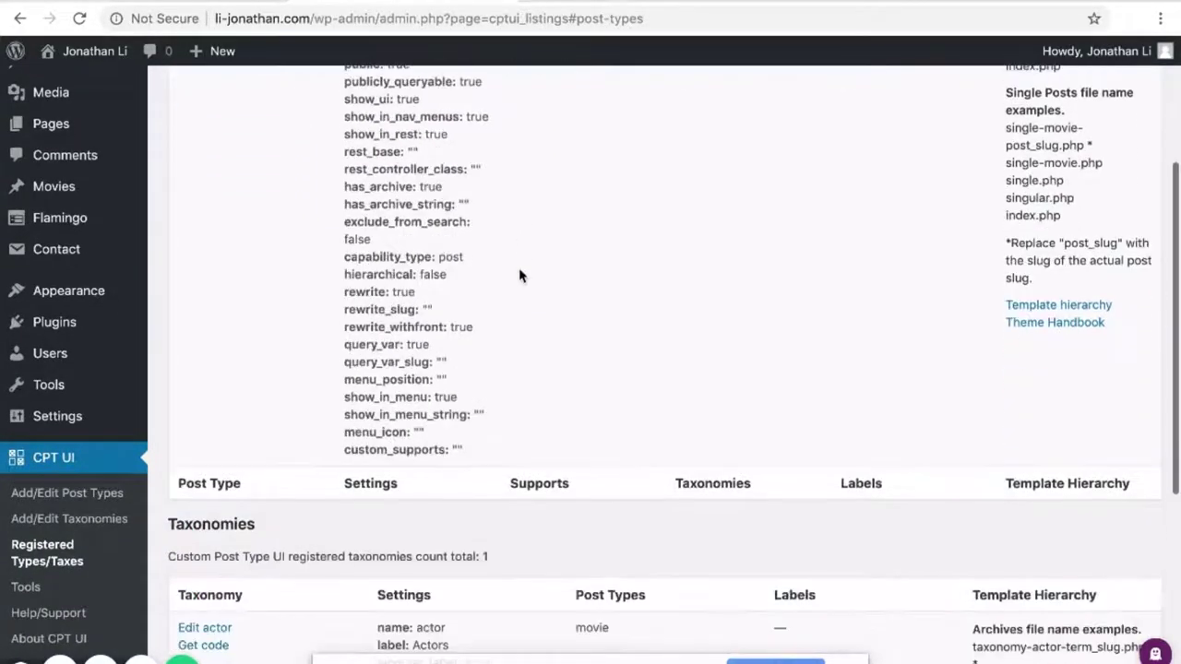
scroll(519, 275, up, 6)
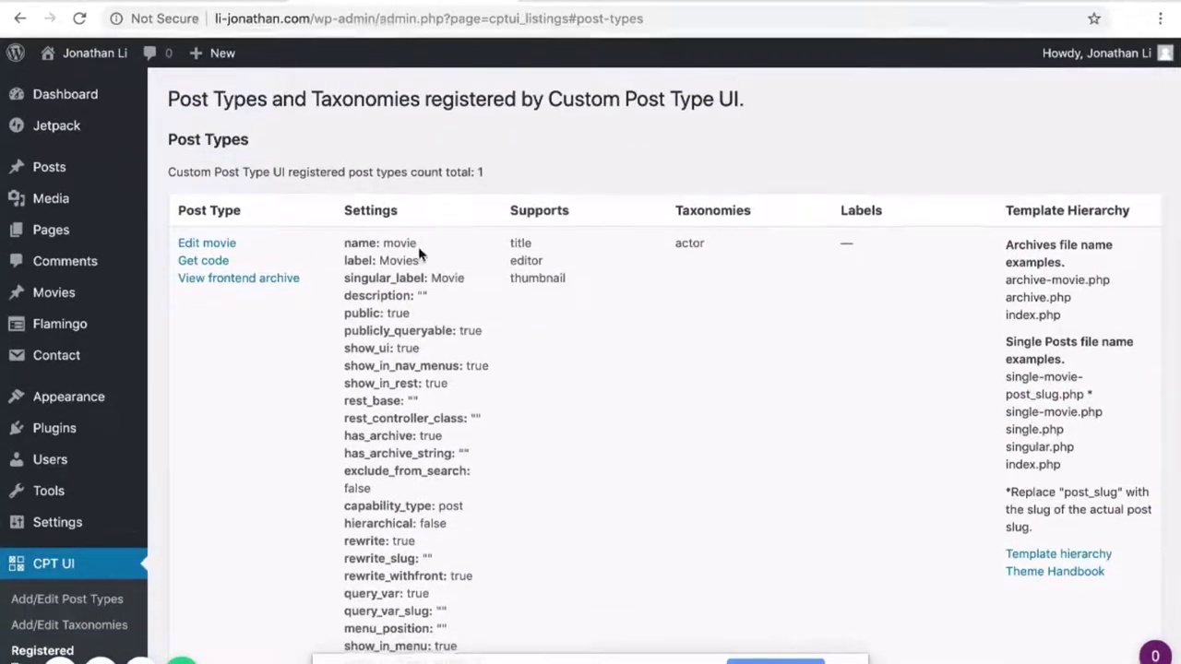
scroll(482, 465, down, 15)
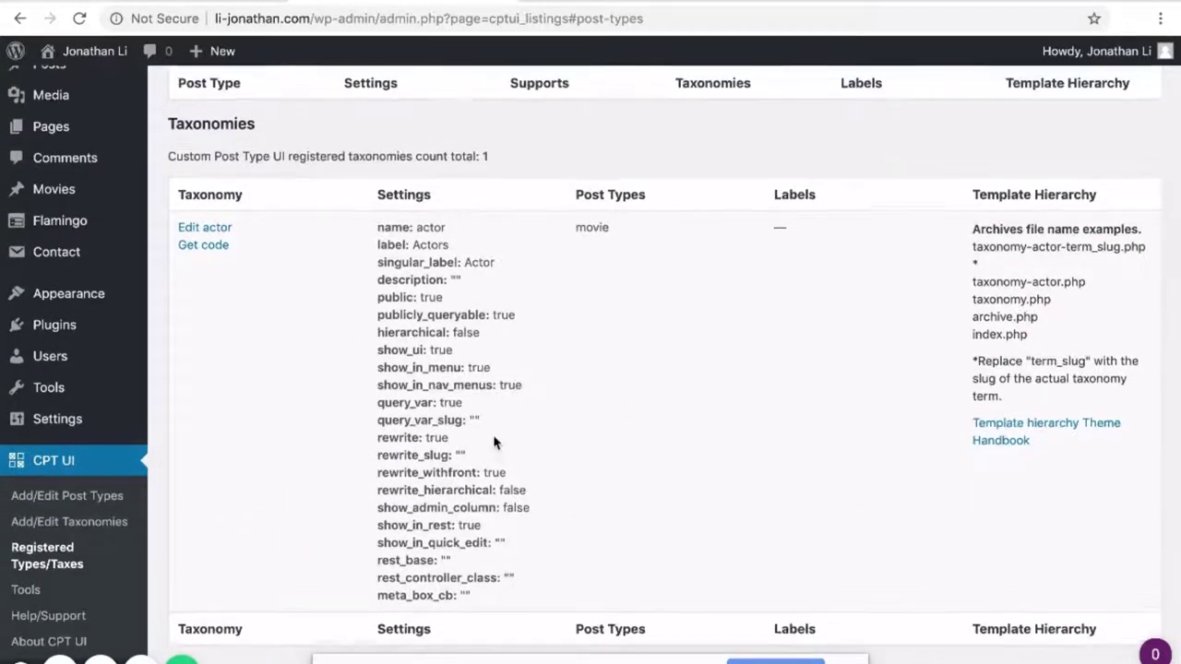
scroll(493, 443, up, 10)
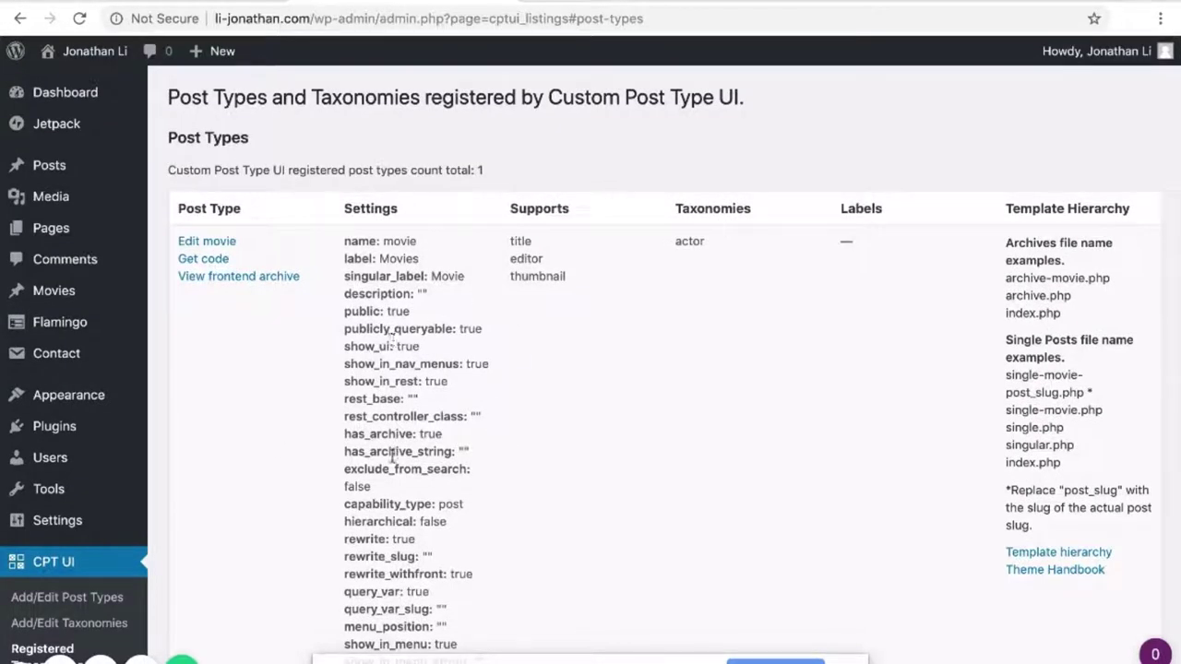
scroll(395, 456, down, 5)
scroll(337, 415, up, 5)
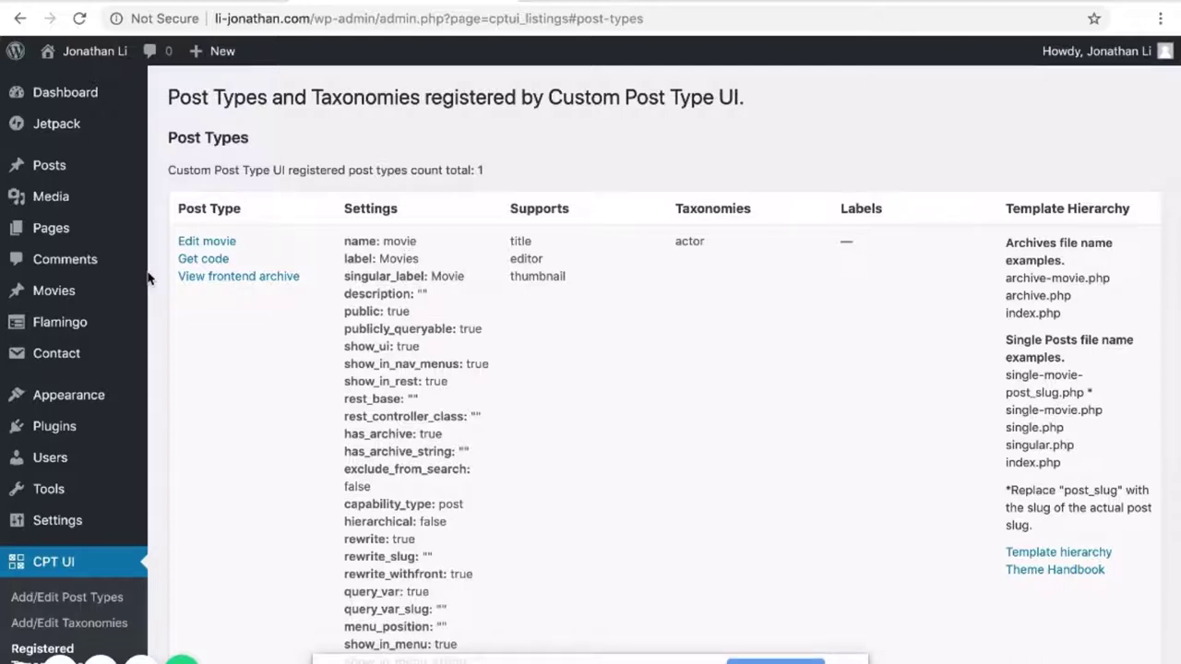
Add and publish a new movie titled "Avengers" with the body text "filmed in 2012"
mouse_move(146, 284)
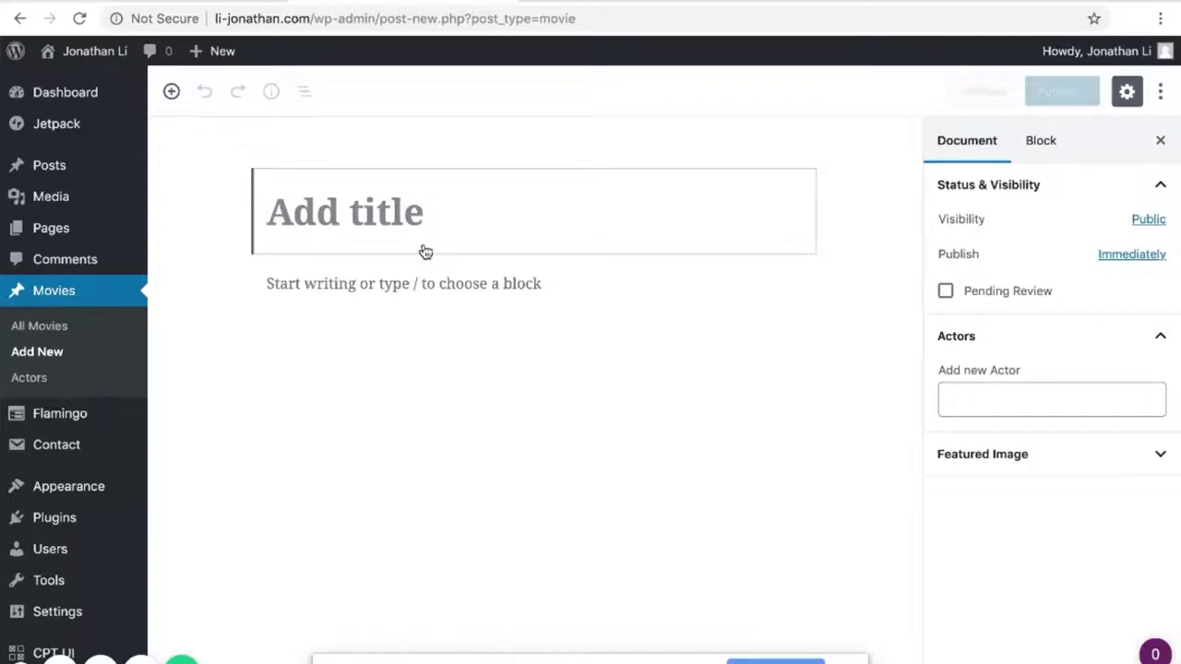
text(Avenge)
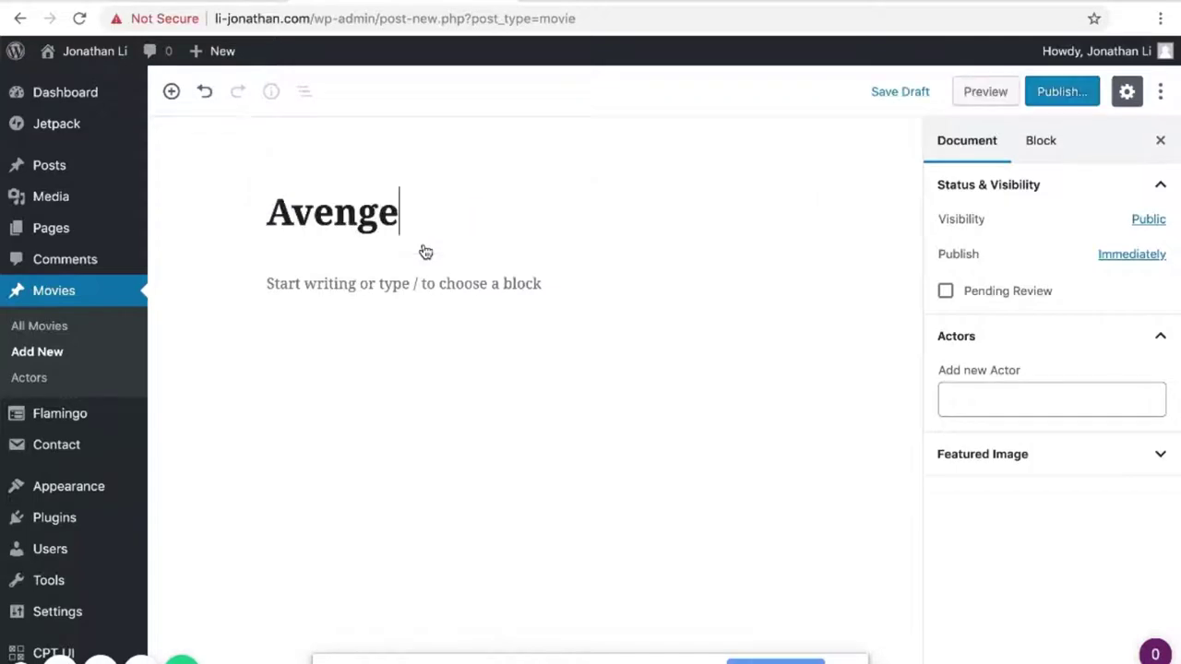
text(rs)
click(346, 277)
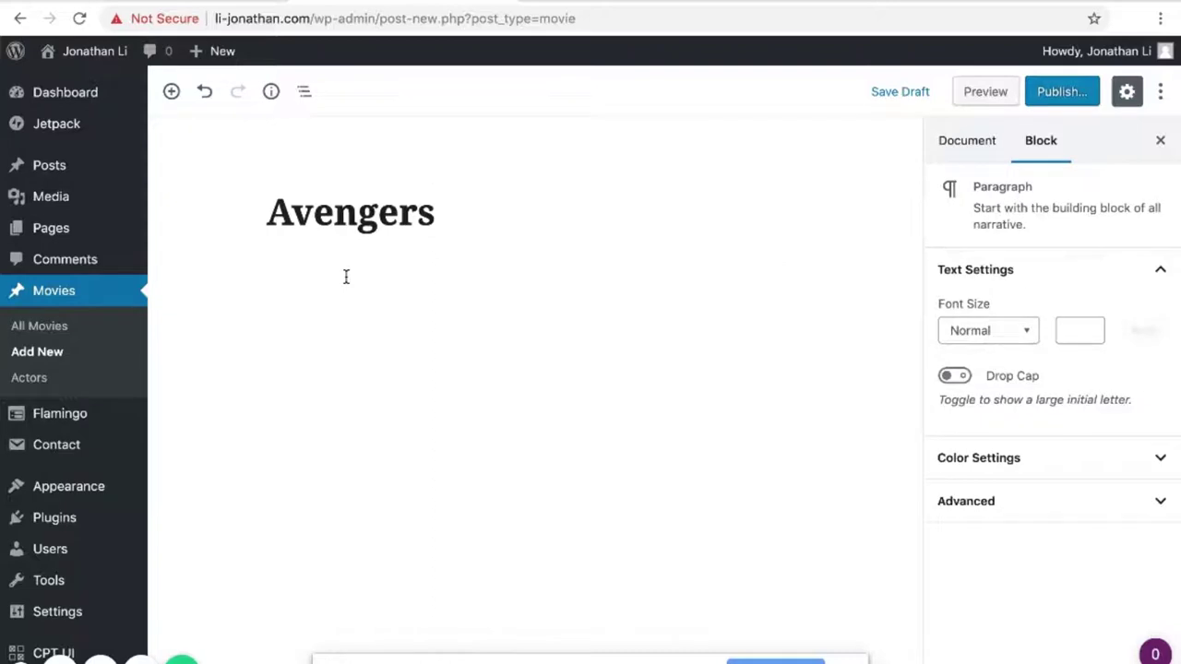
text(filmed 2012)
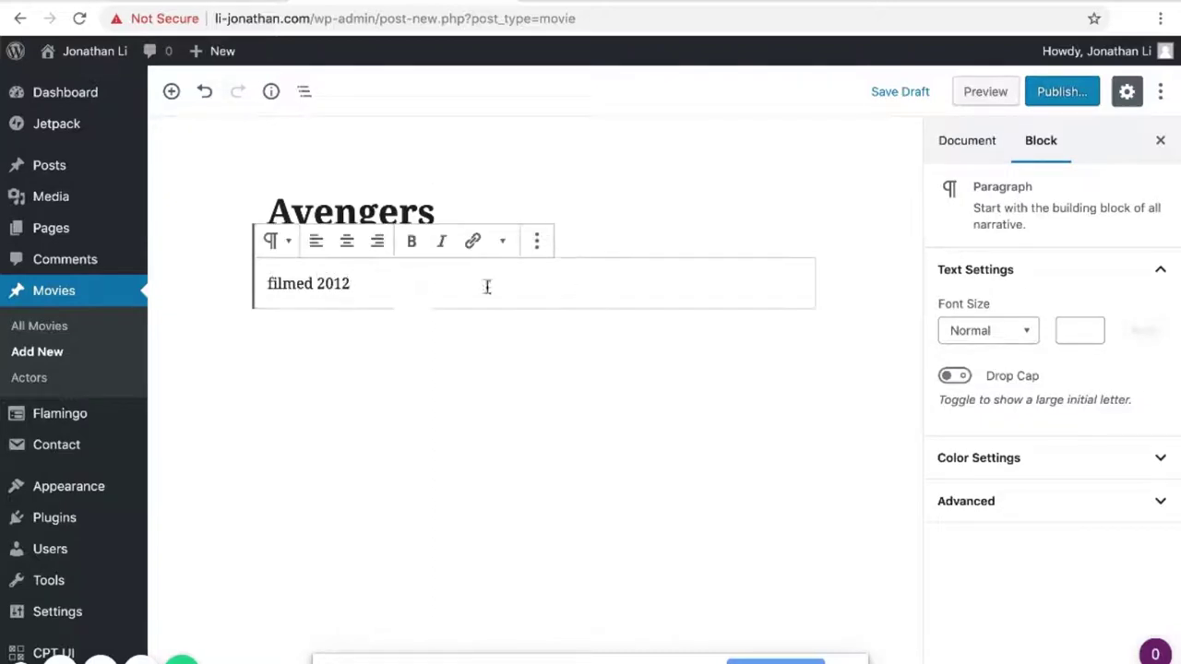
click(314, 283)
text(in)
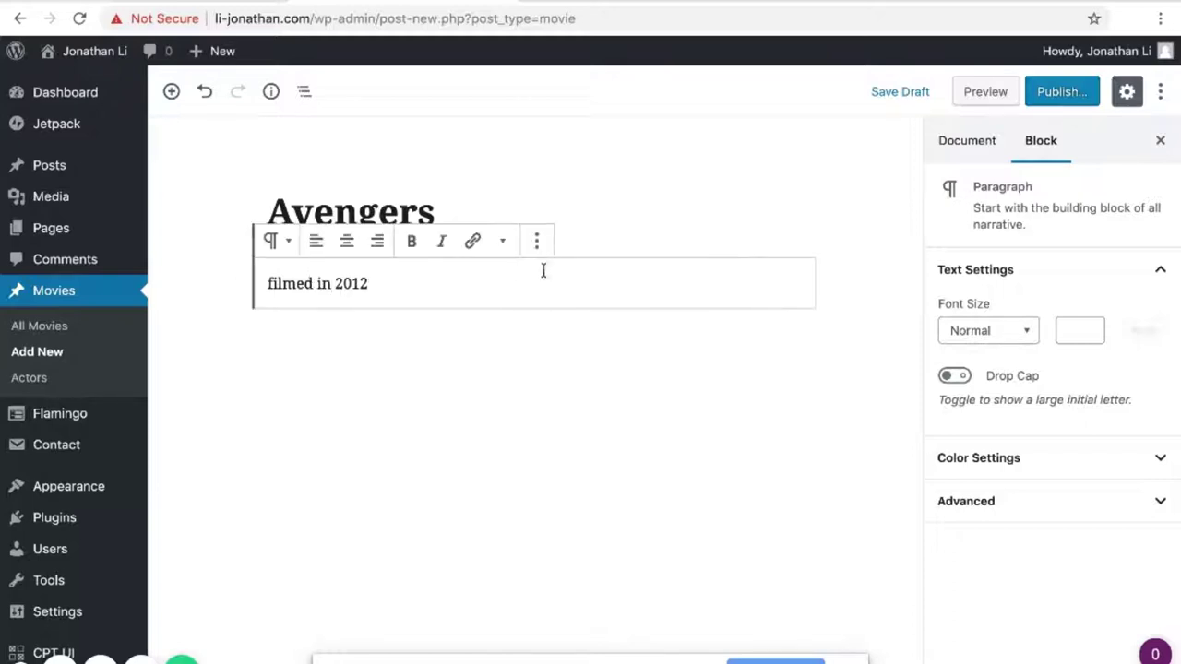
click(1058, 100)
click(1060, 98)
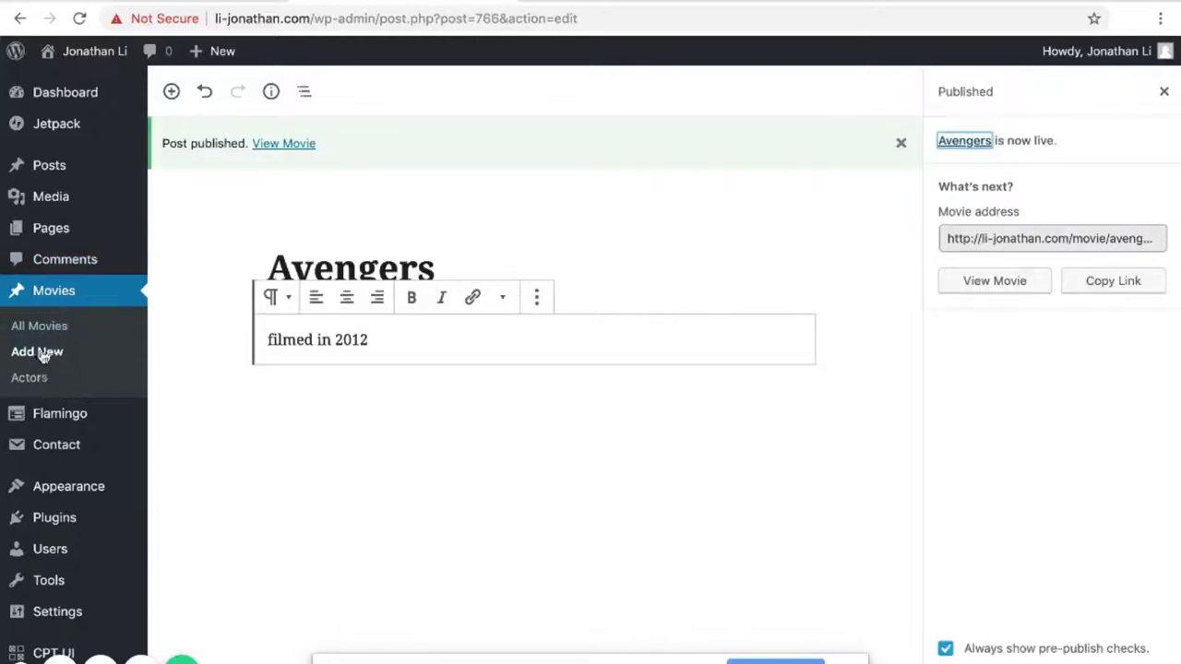
Add and publish another movie titled "Captain America" with the body text "WW2"
click(45, 358)
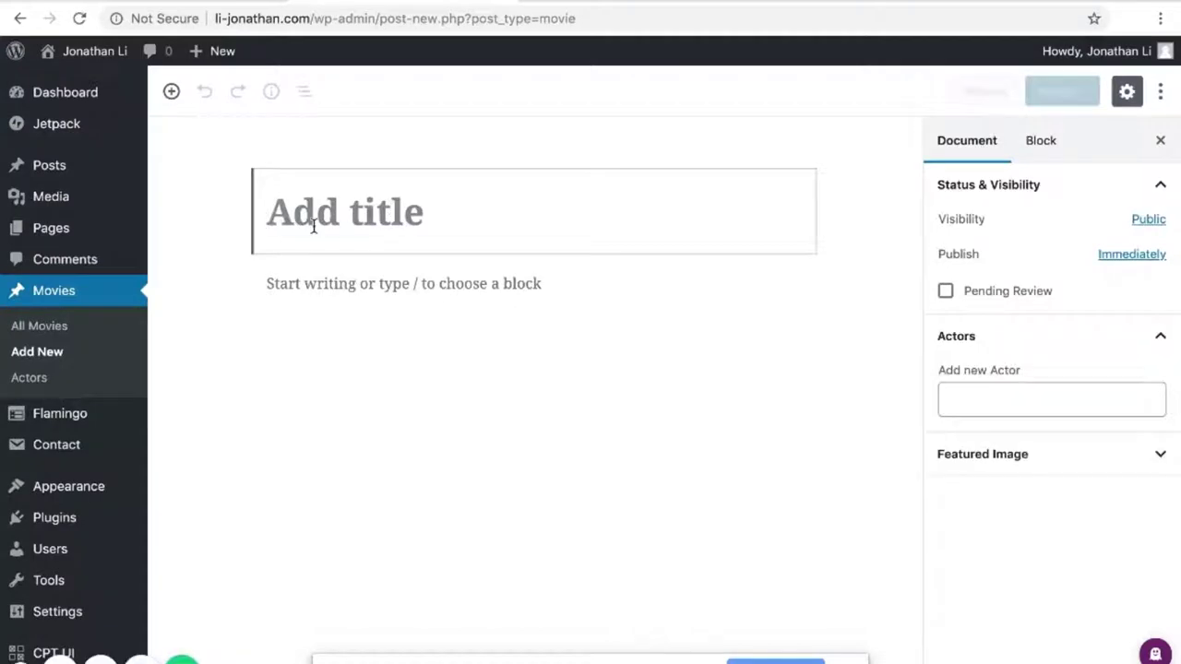
text(Captain America)
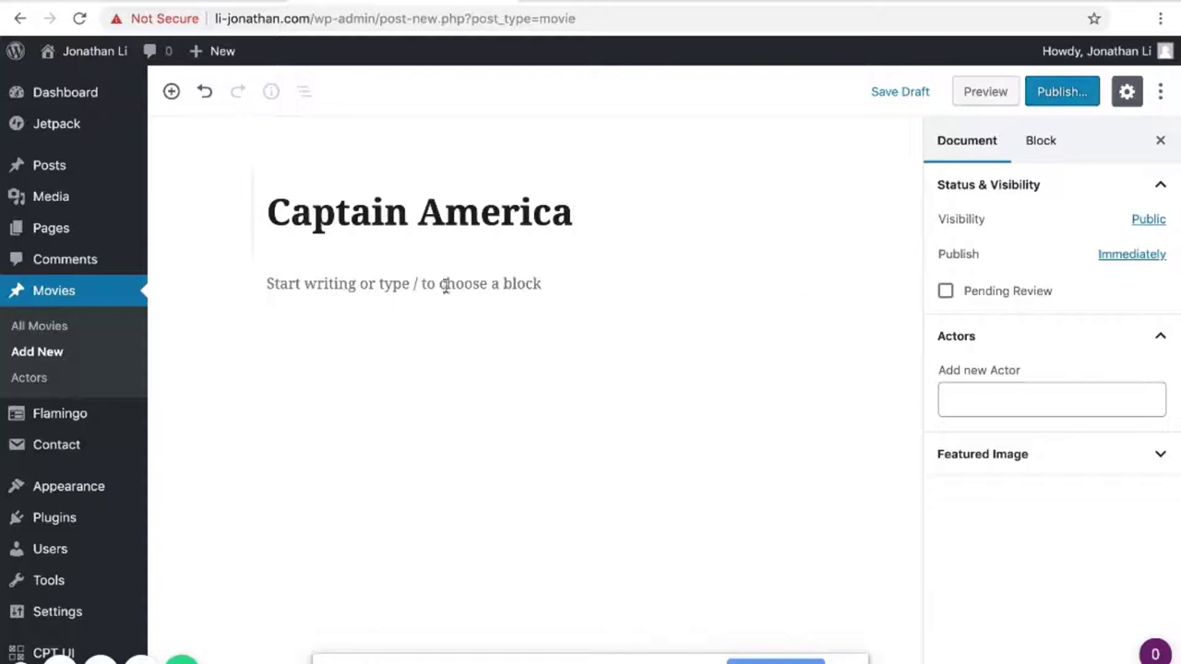
click(417, 286)
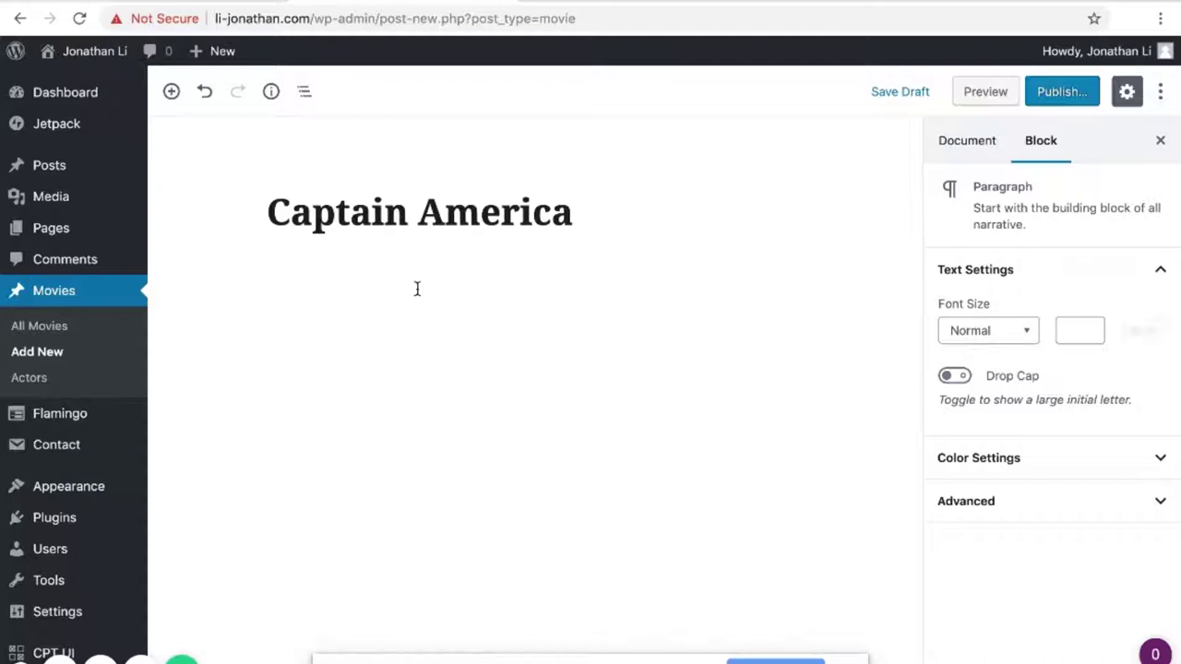
text(WW2)
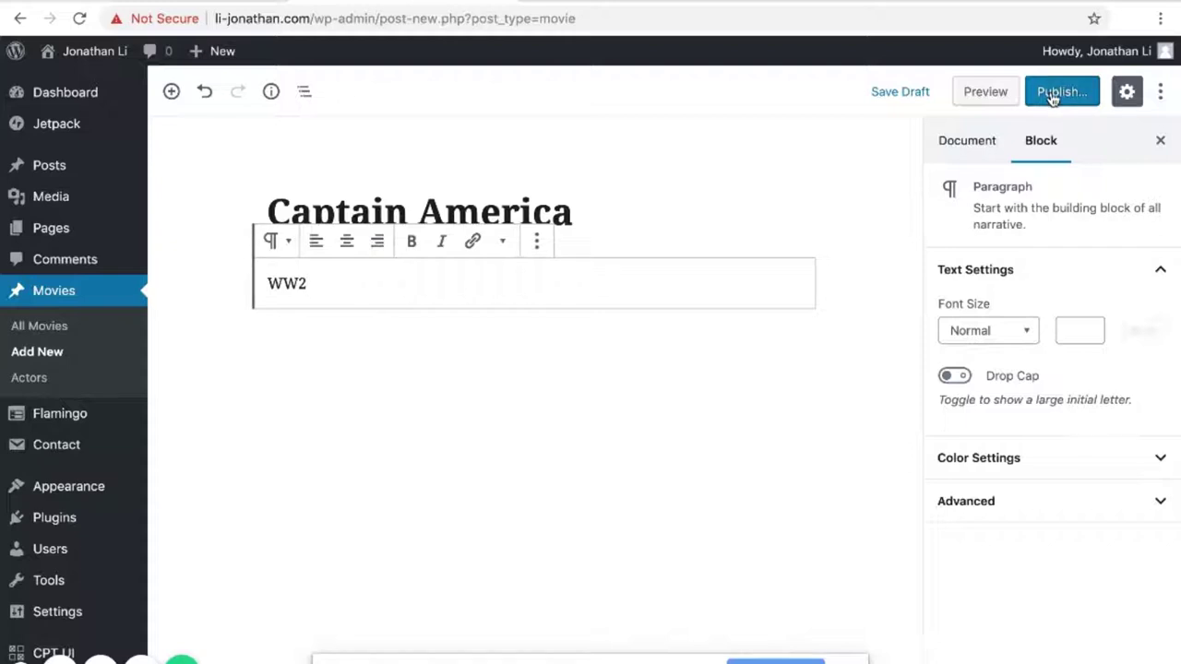
click(1054, 95)
click(1053, 96)
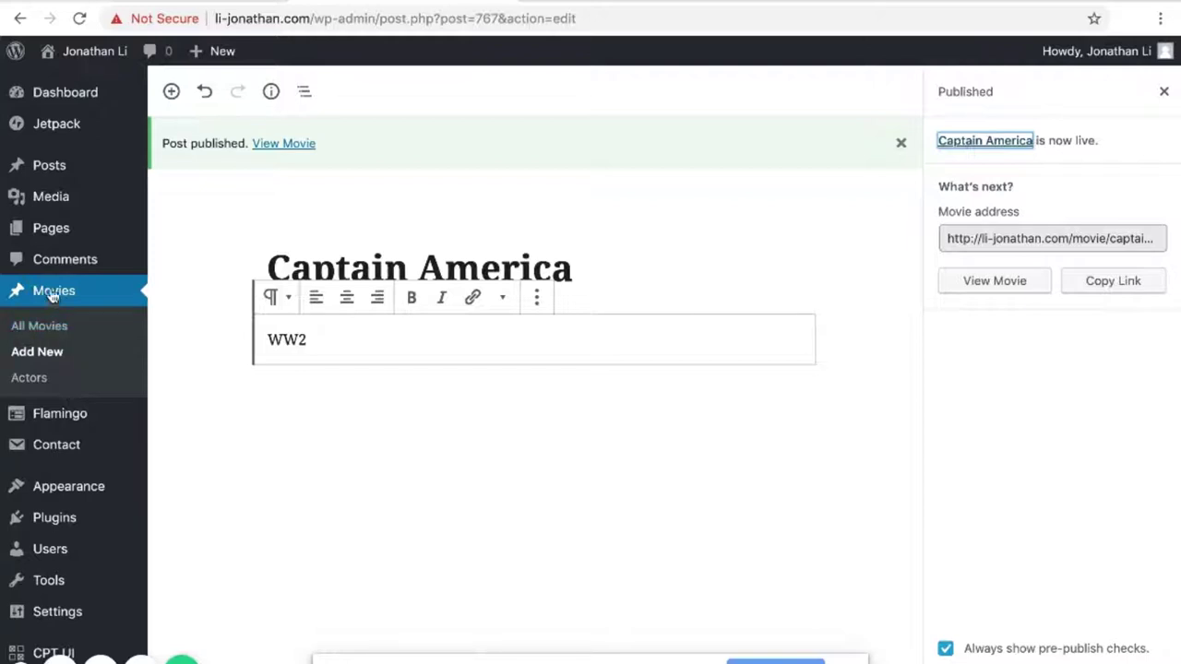
List all movies, and view the site's public /movie archive page in a new browser tab
click(49, 333)
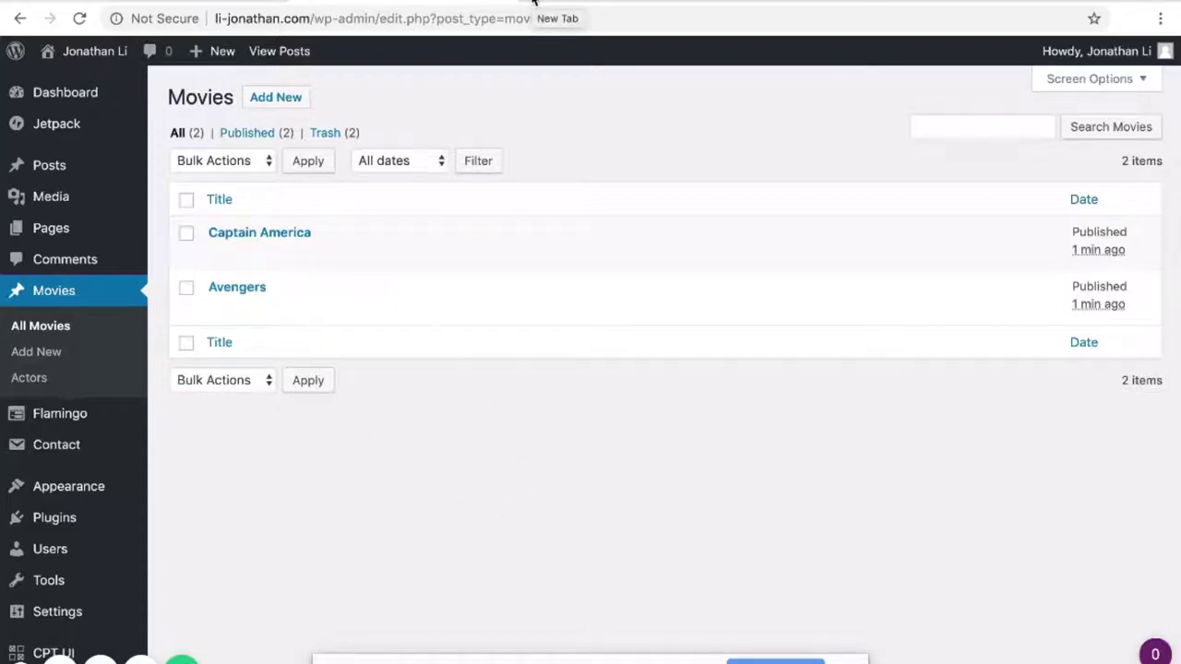
click(533, 1)
text(li-jonathan.com)
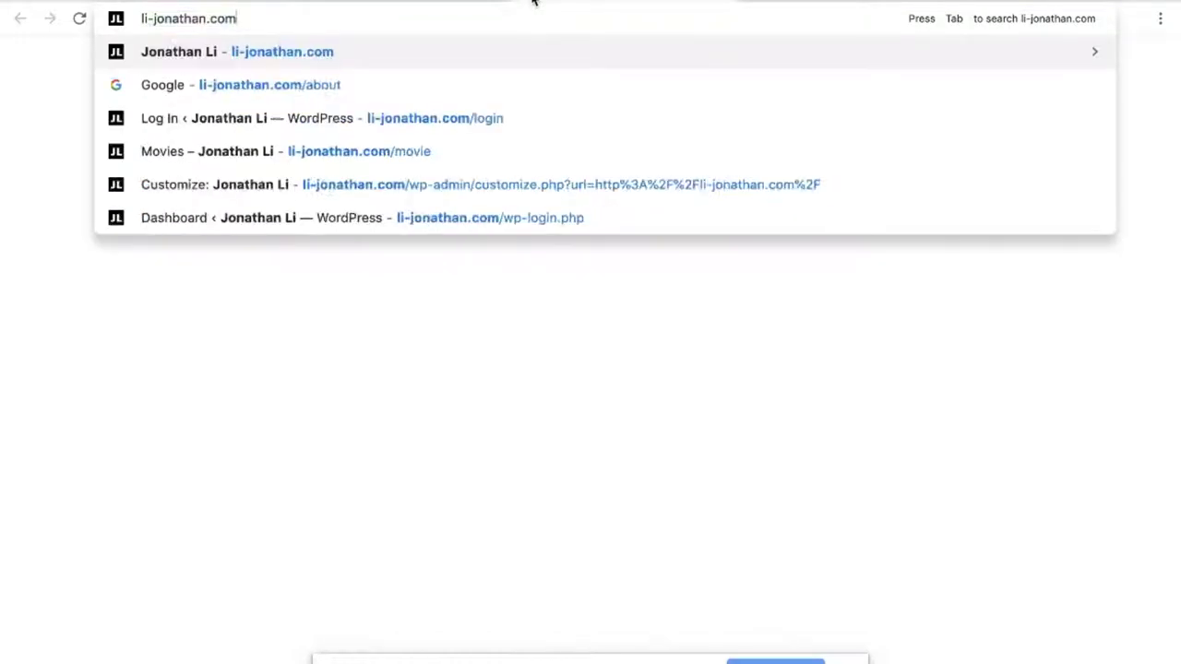
text(/movie)
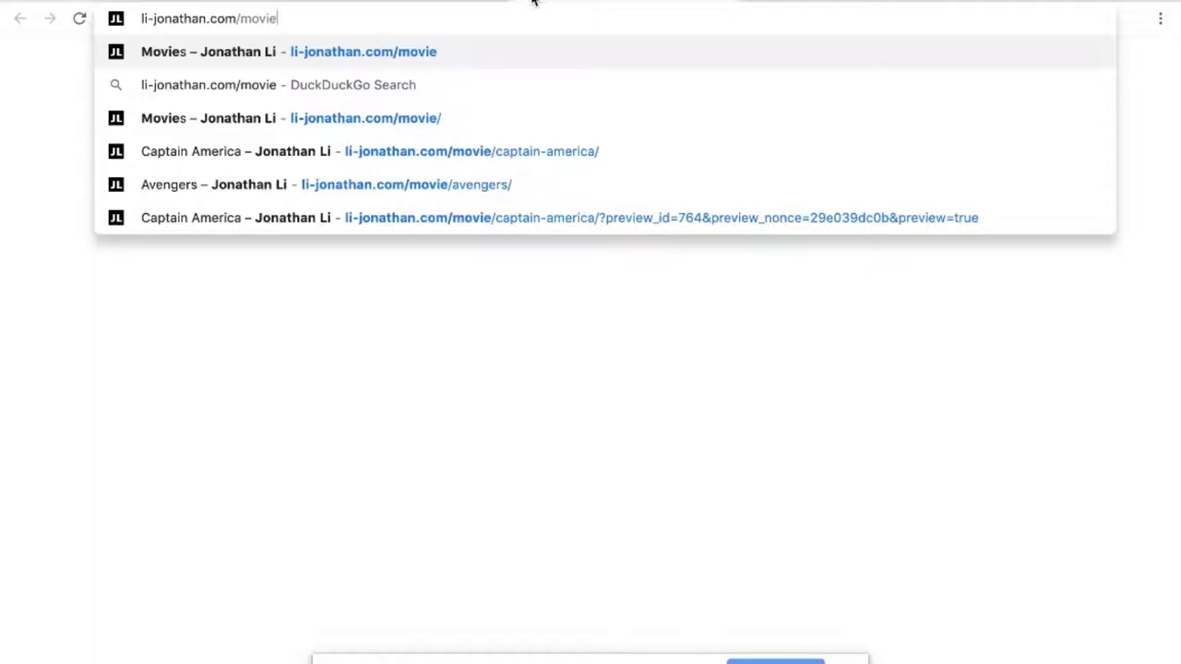
key(Return)
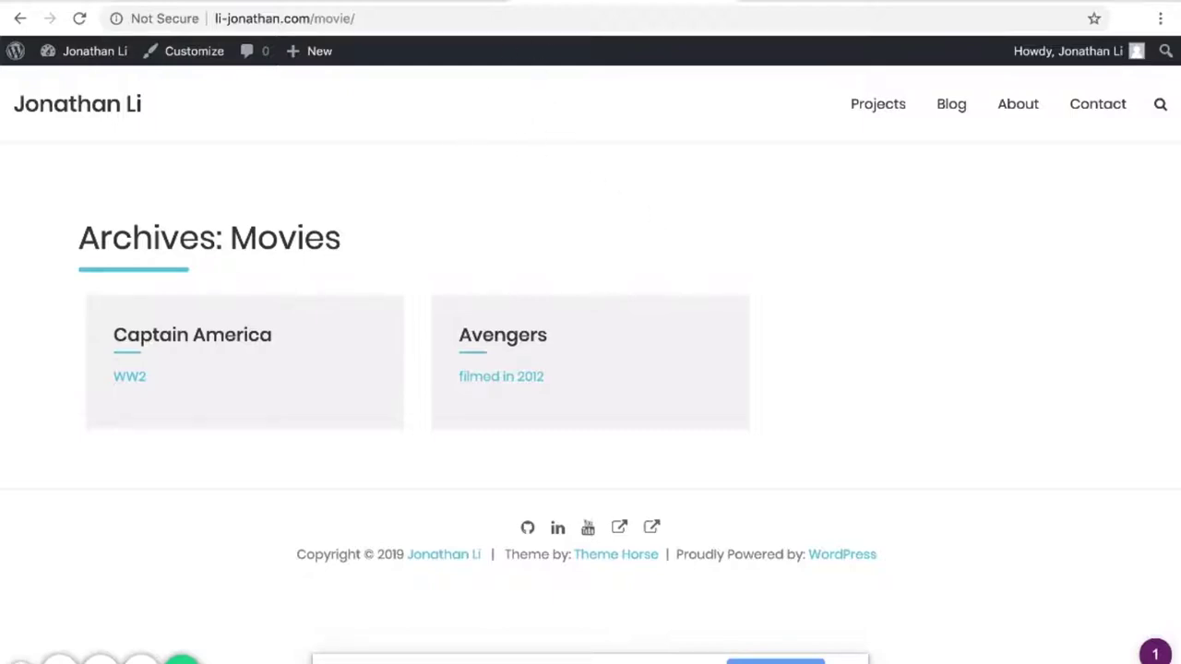
Return to the WordPress admin and review the existing Actors taxonomy's full settings in the CPT UI taxonomy editor
key(super+bracketleft)
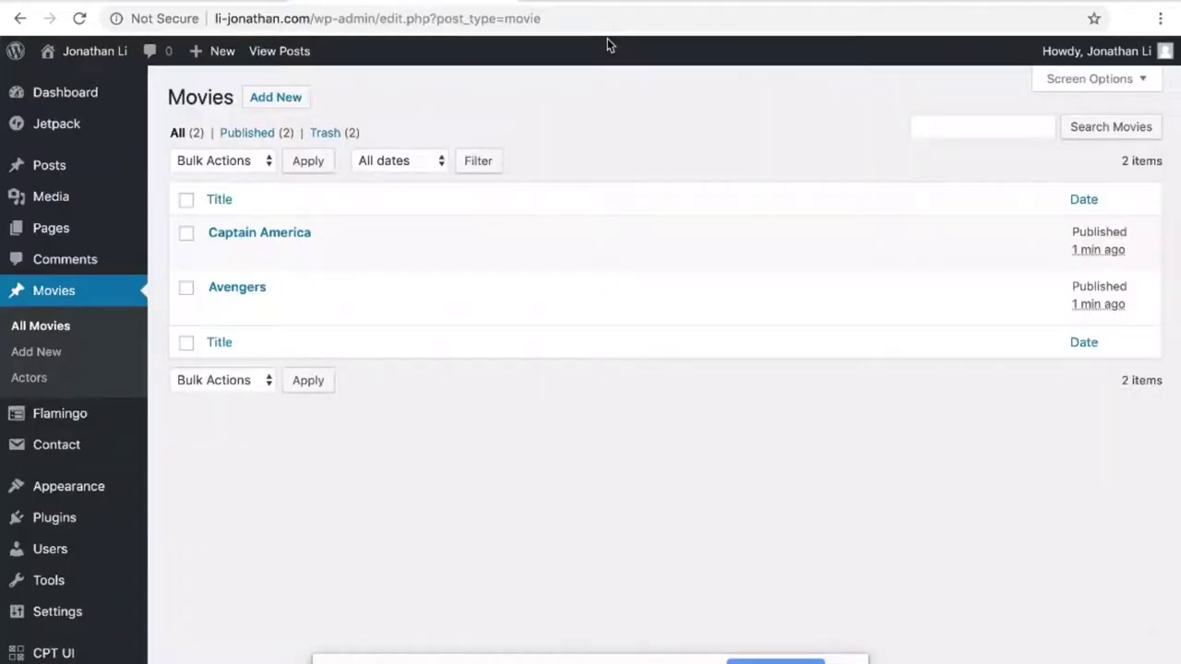
scroll(28, 471, down, 1)
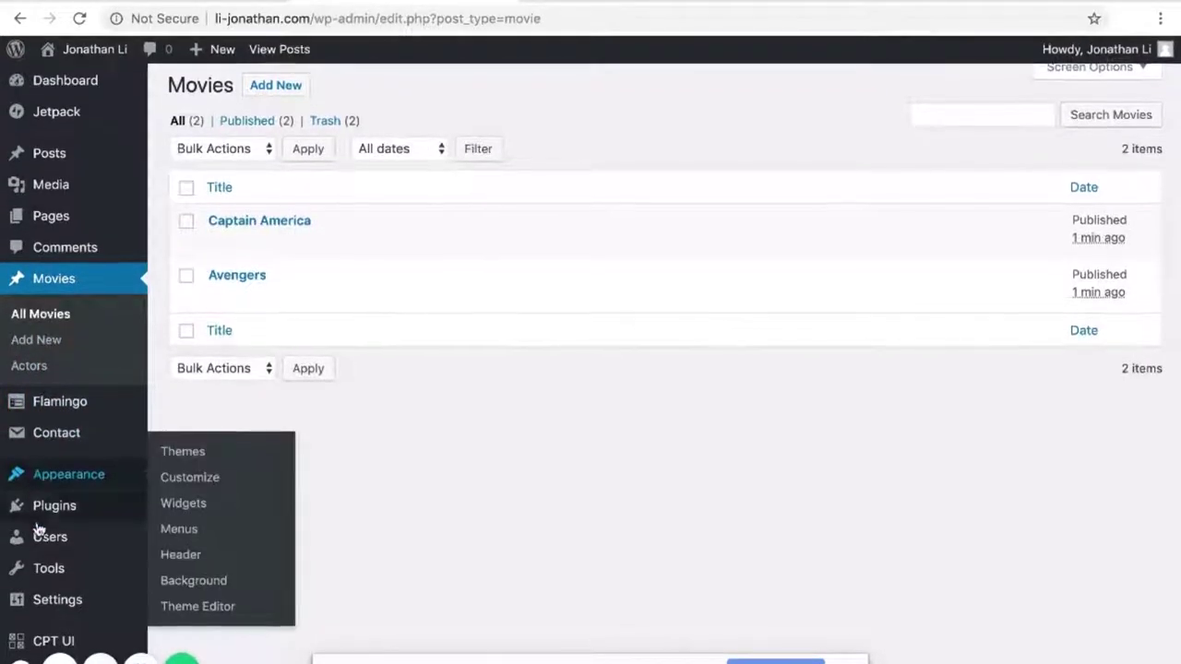
mouse_move(57, 646)
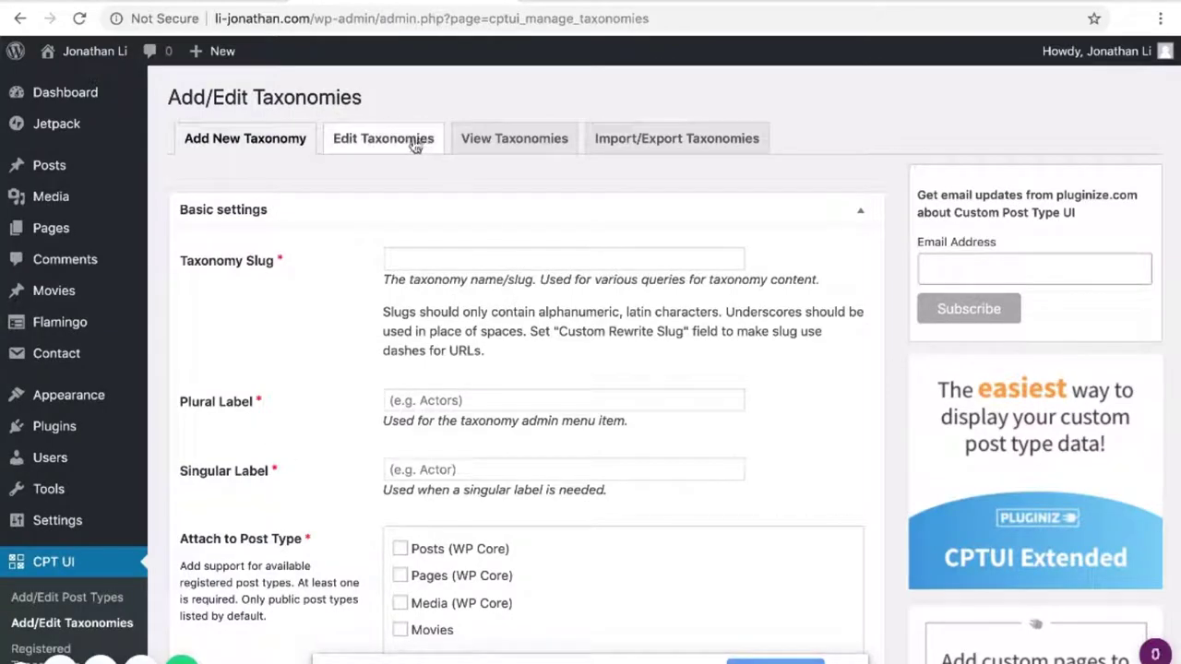
click(372, 139)
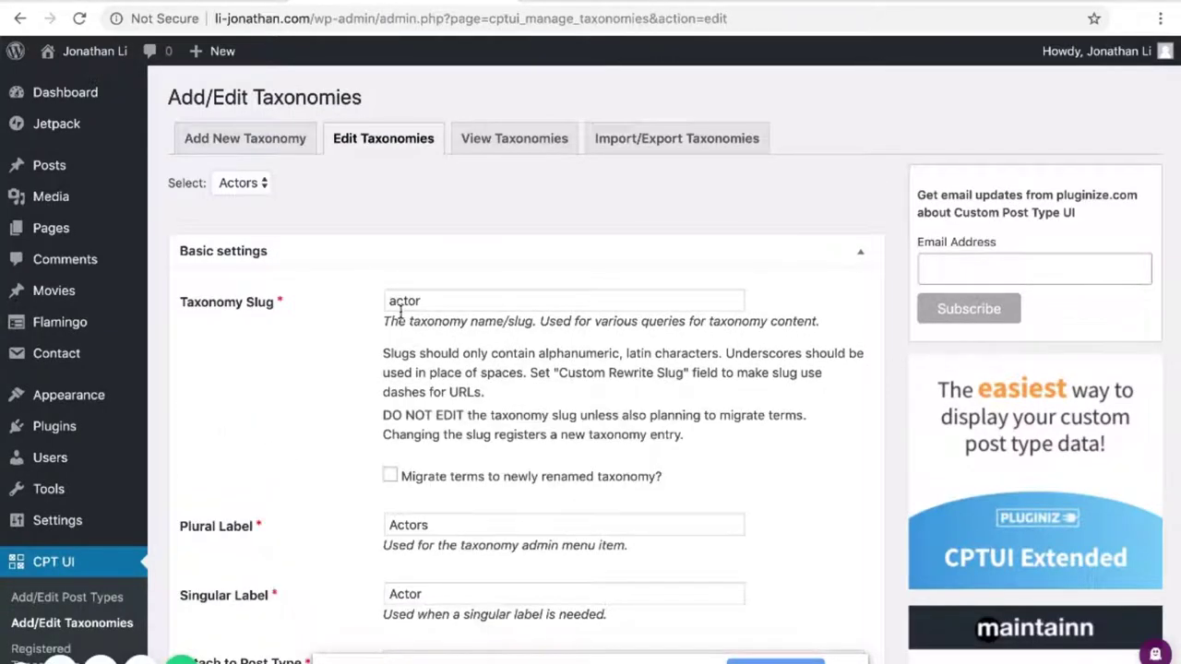
scroll(402, 318, down, 3)
scroll(401, 318, down, 5)
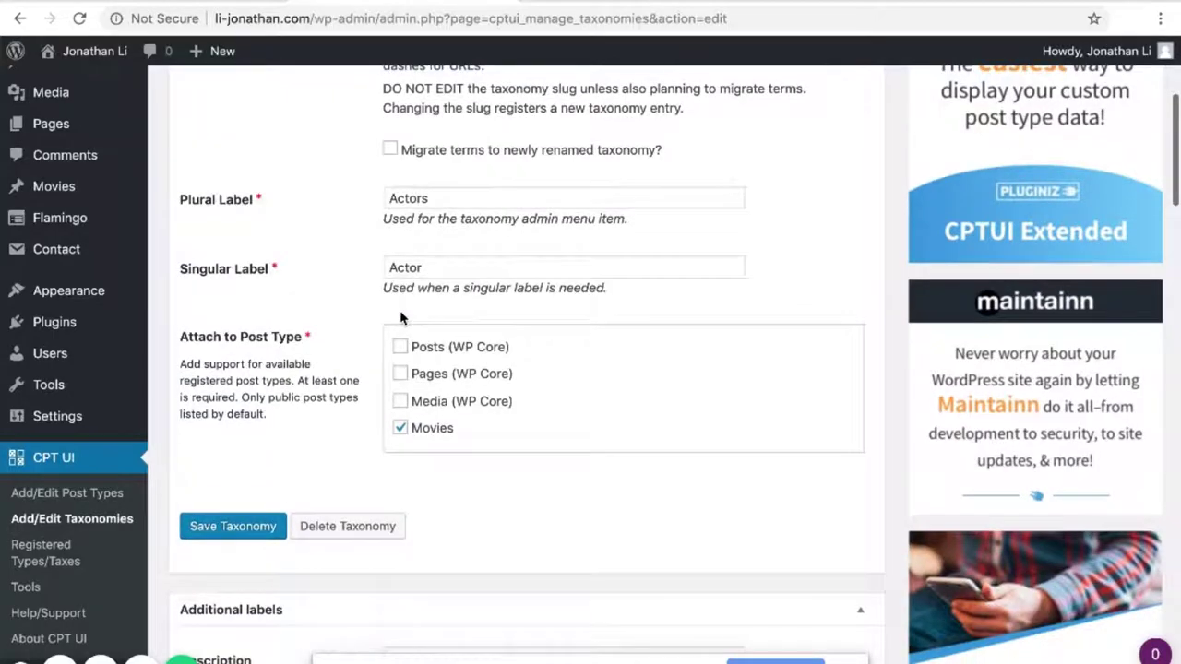
scroll(401, 319, down, 3)
scroll(400, 310, down, 15)
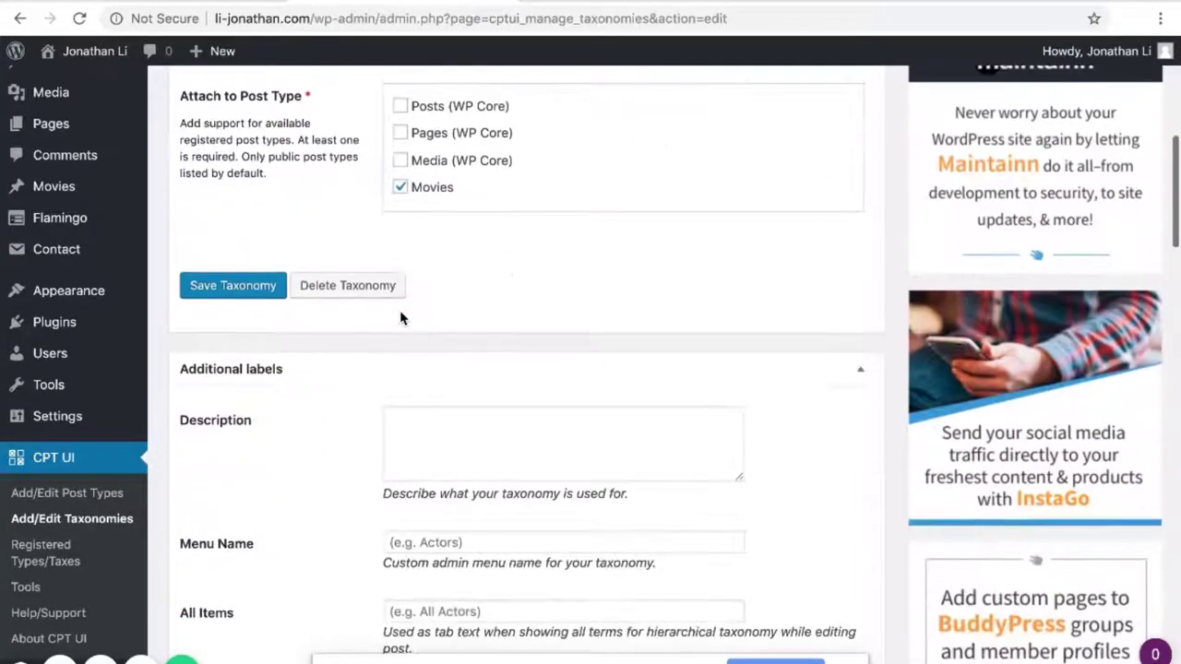
scroll(400, 312, down, 15)
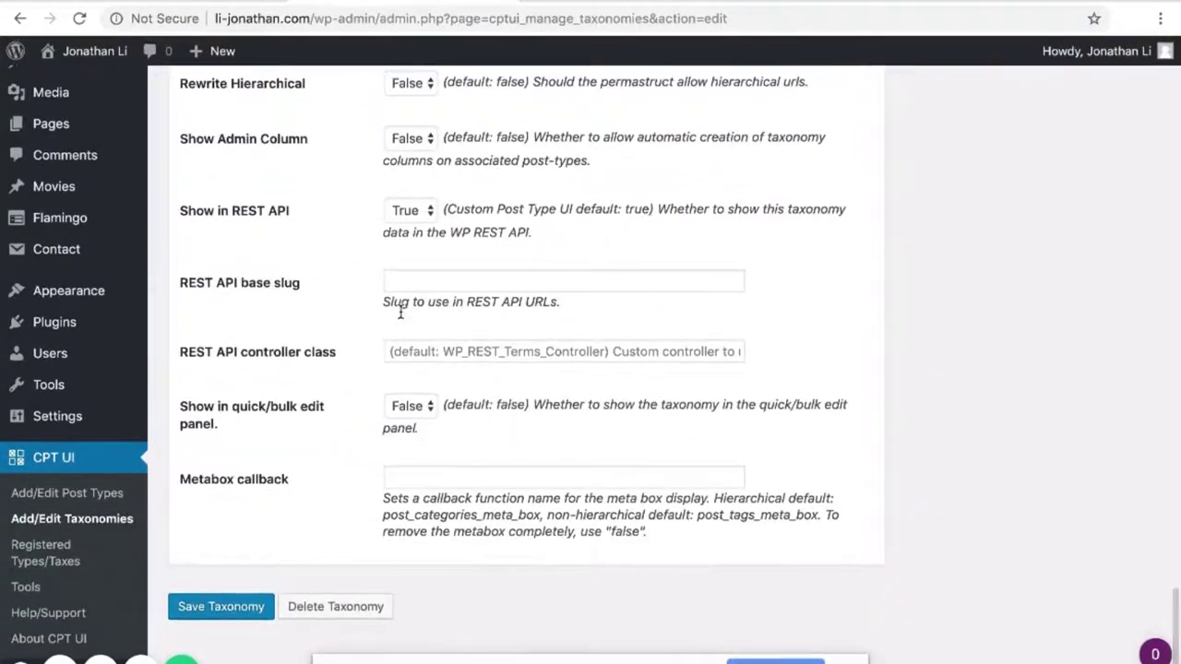
scroll(400, 310, up, 20)
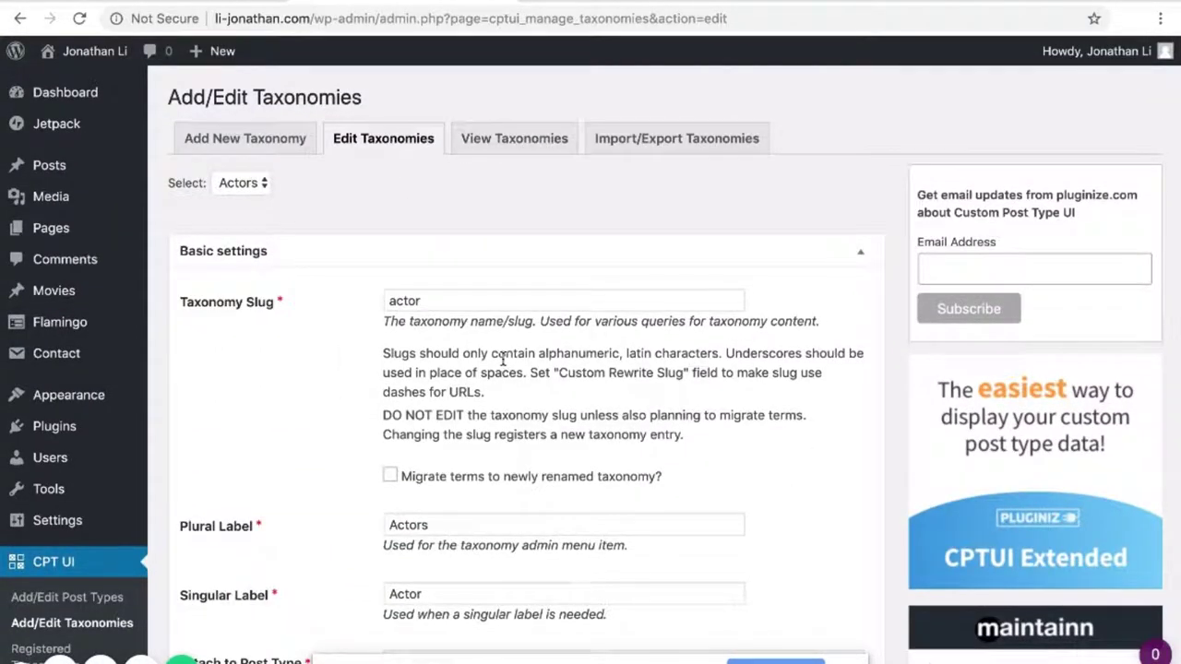
Save the Actors taxonomy with Movies as its attached post type, and view the list of registered taxonomies
scroll(504, 358, down, 5)
scroll(421, 519, down, 1)
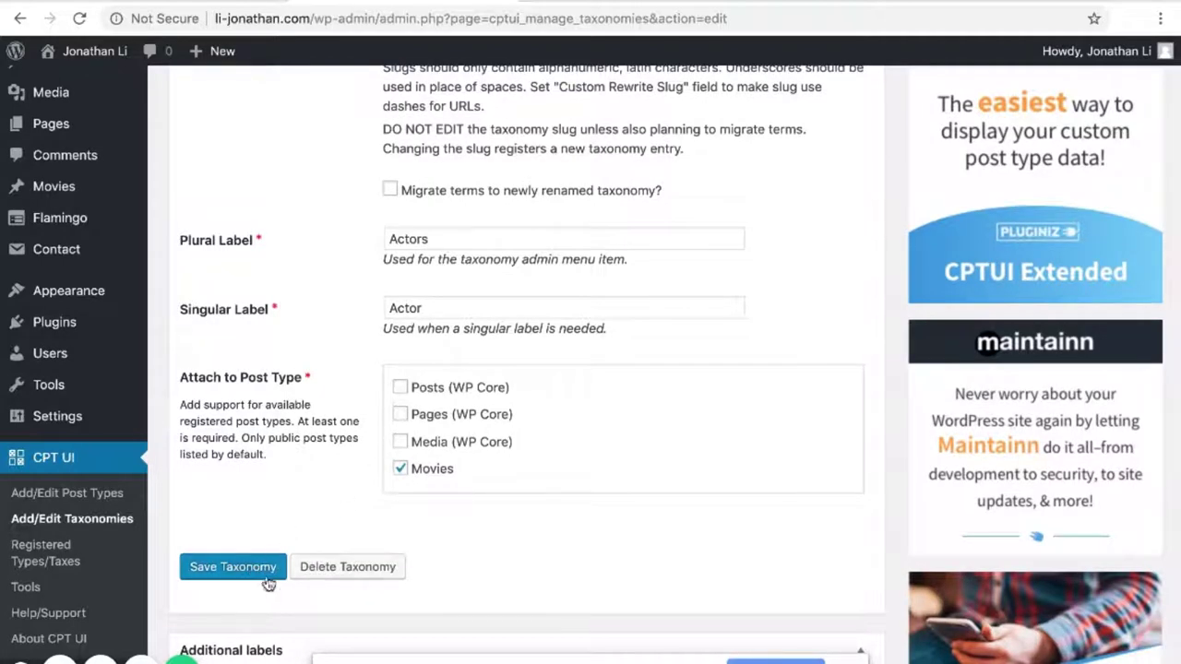
click(257, 571)
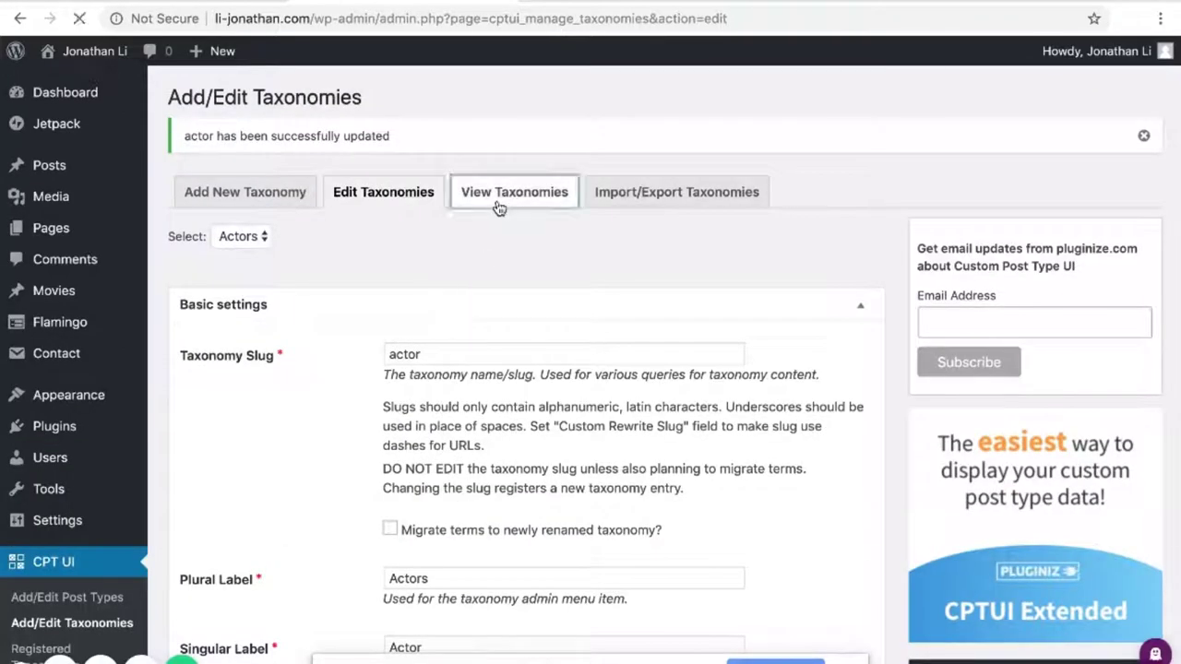
click(498, 209)
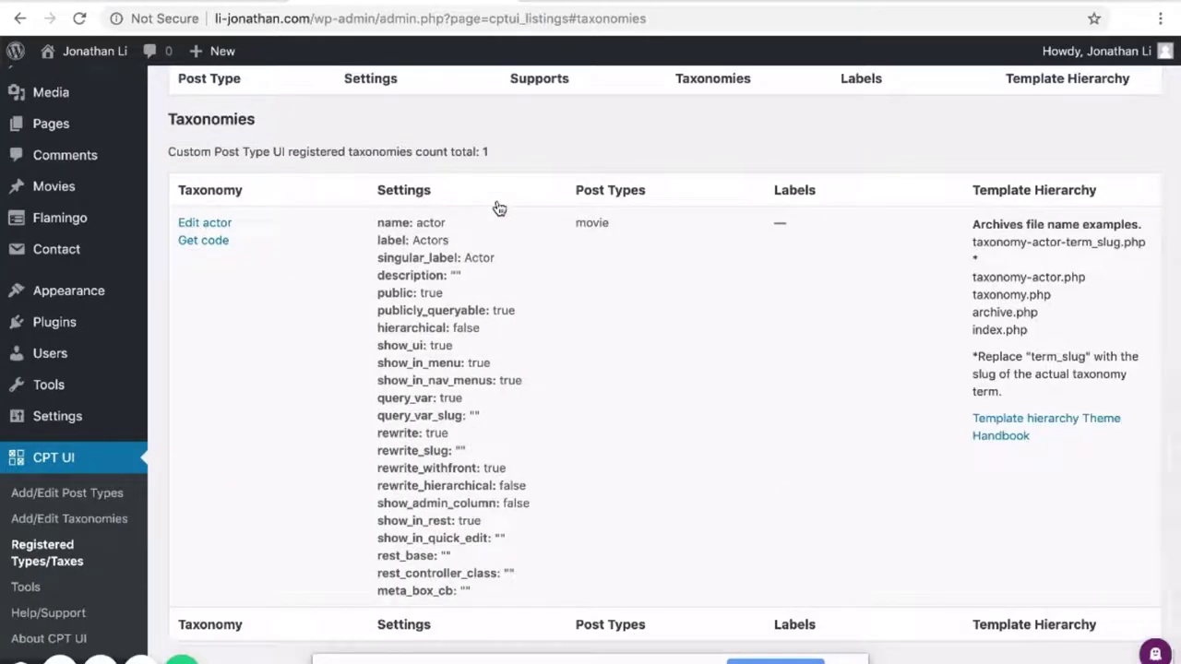
Add a new Movies actor term named "Chris Hemsworth" with the slug "chris-hemsworth"
mouse_move(56, 298)
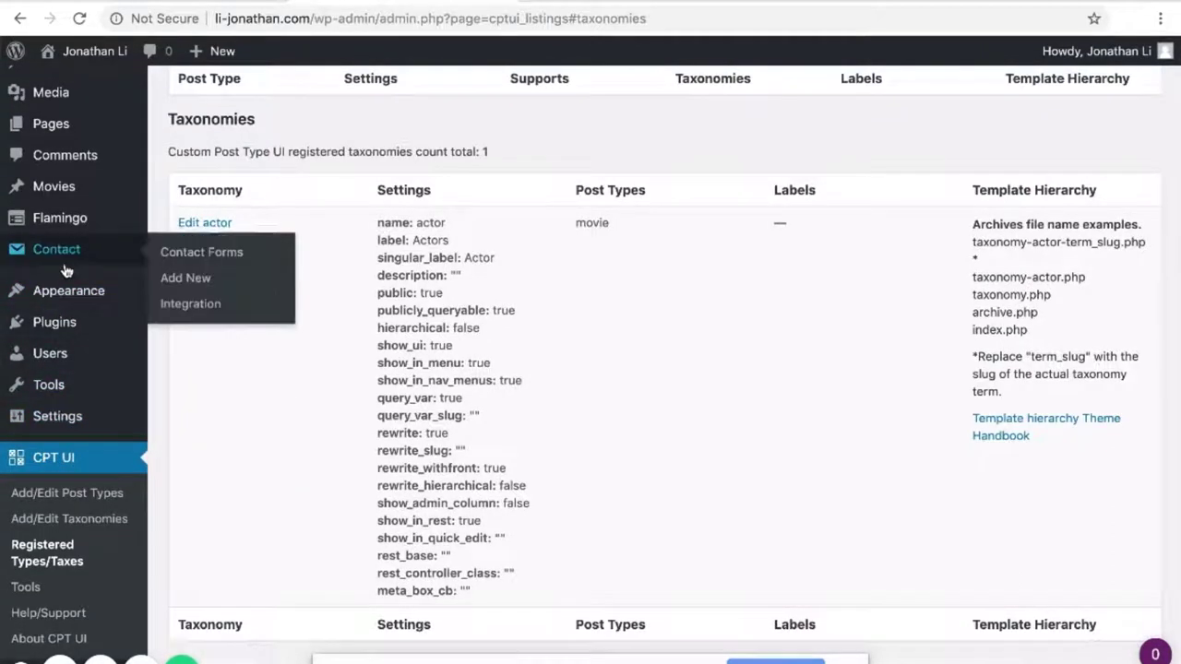
scroll(55, 277, up, 1)
mouse_move(53, 249)
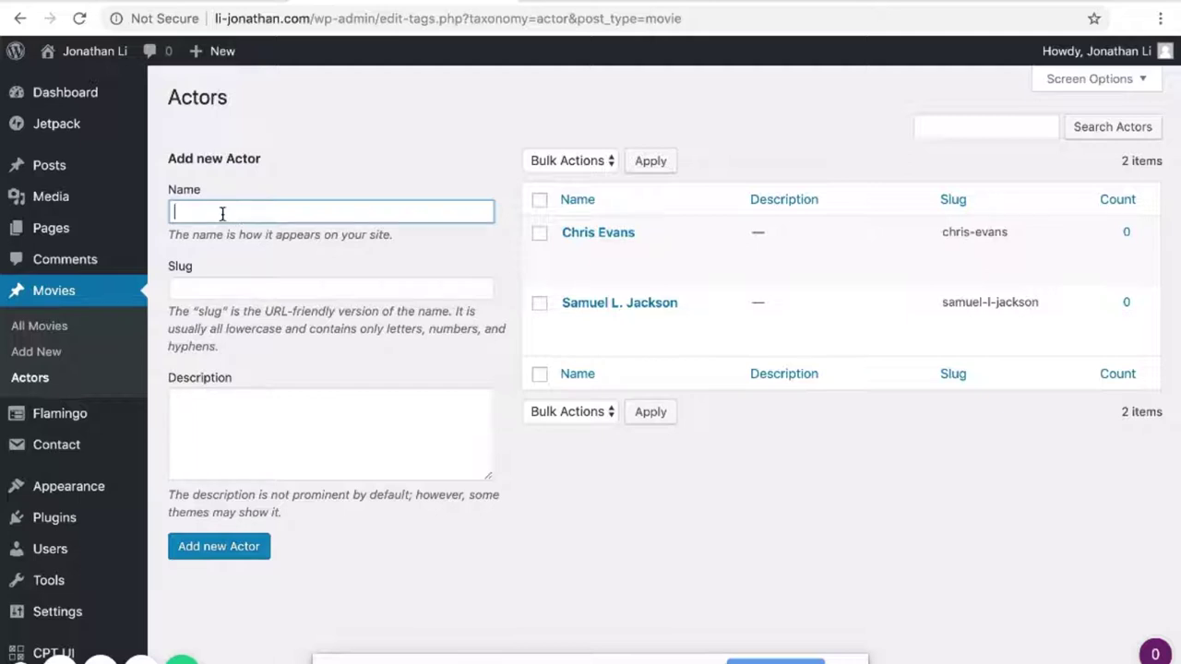
text(Chris Hemsworth)
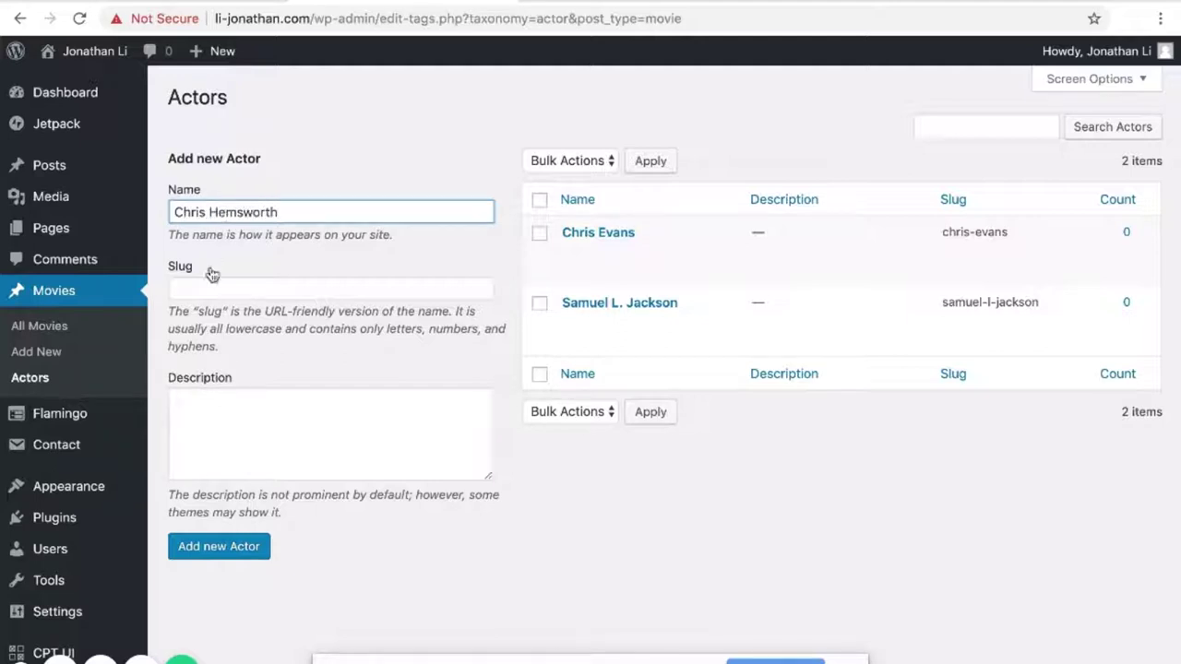
click(211, 285)
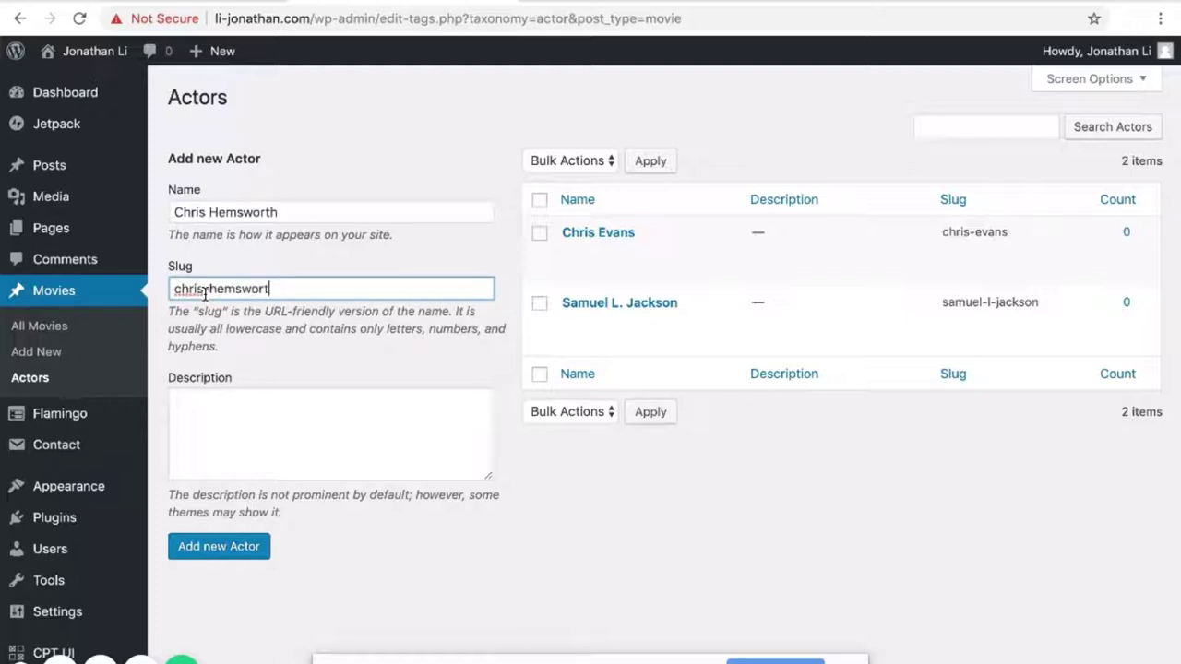
click(226, 548)
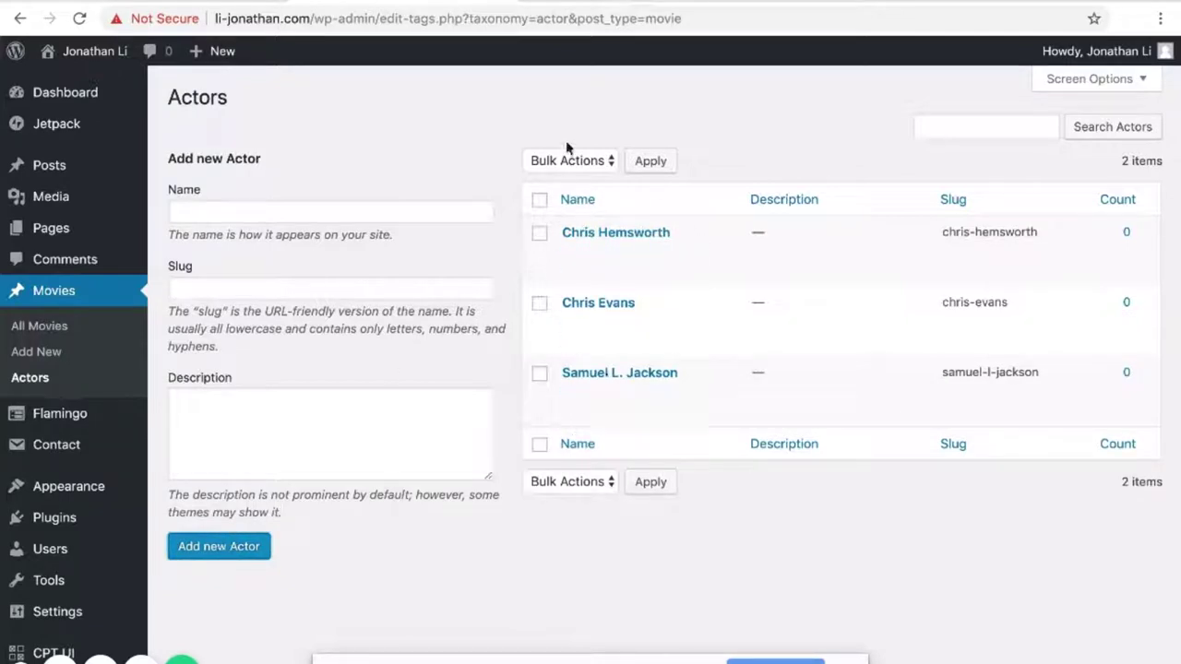
mouse_move(596, 244)
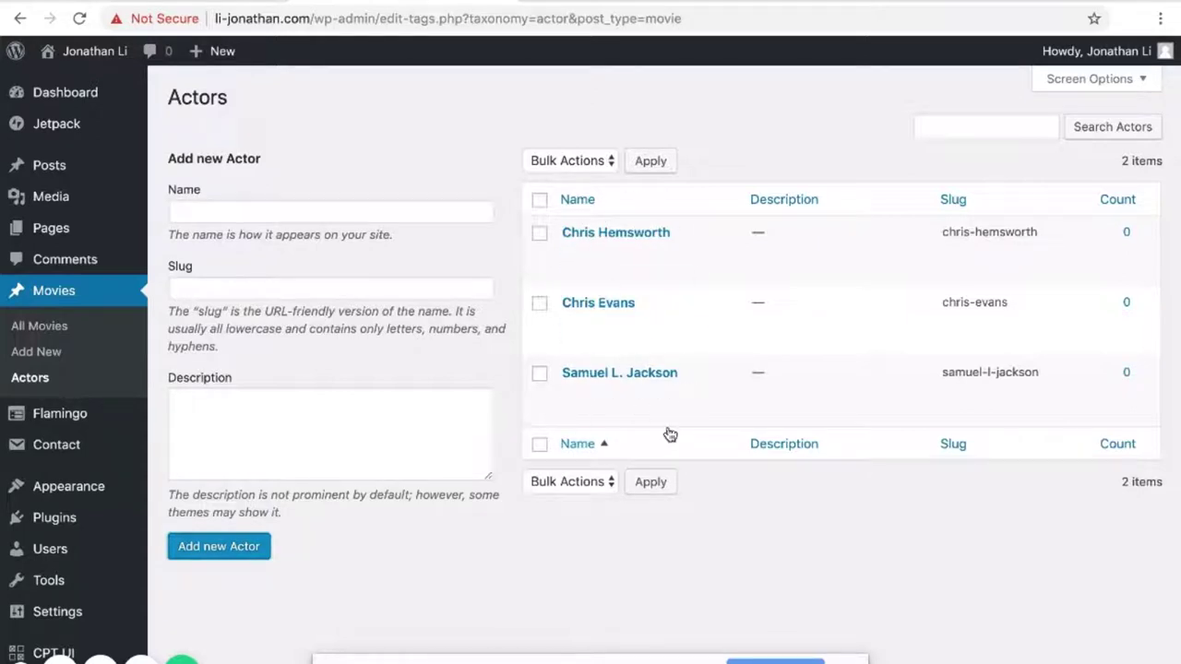
Assign the actors Samuel L. Jackson and Chris Evans to the Captain America movie and update it
click(43, 330)
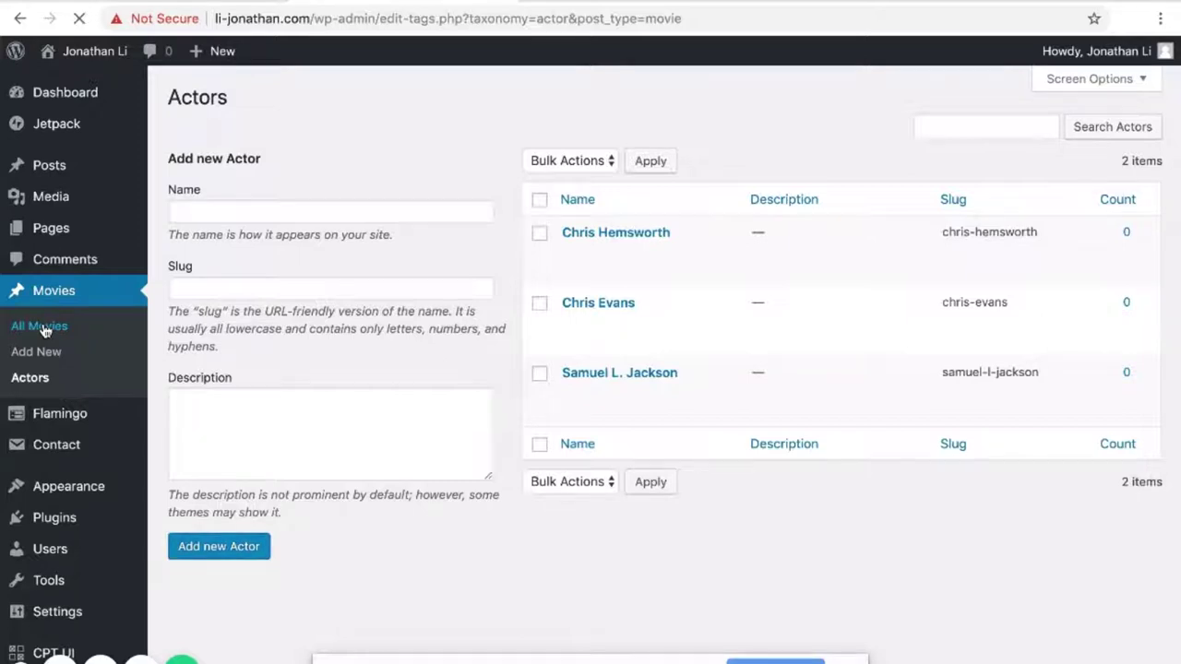
click(265, 237)
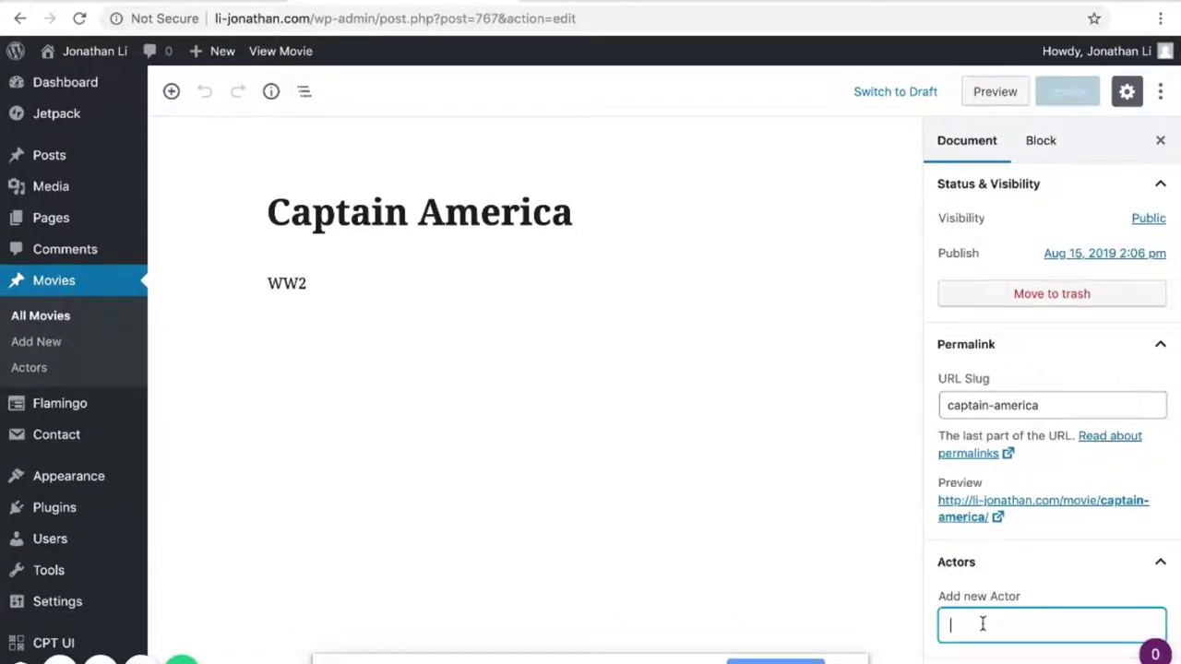
text(samuel)
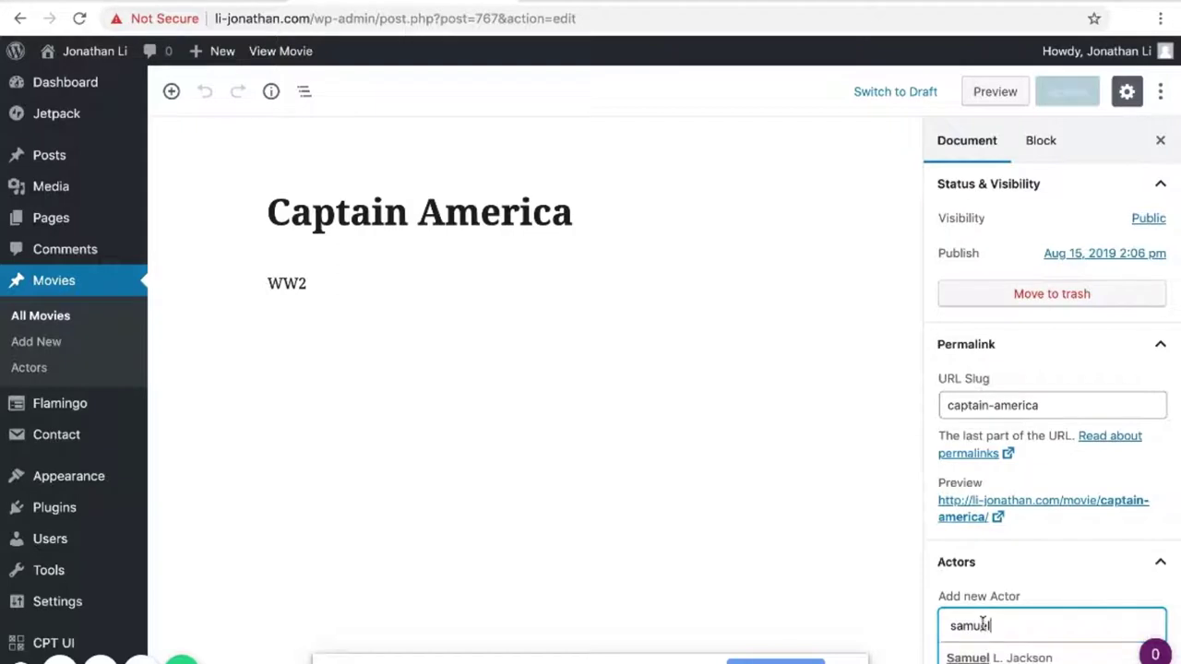
click(1008, 658)
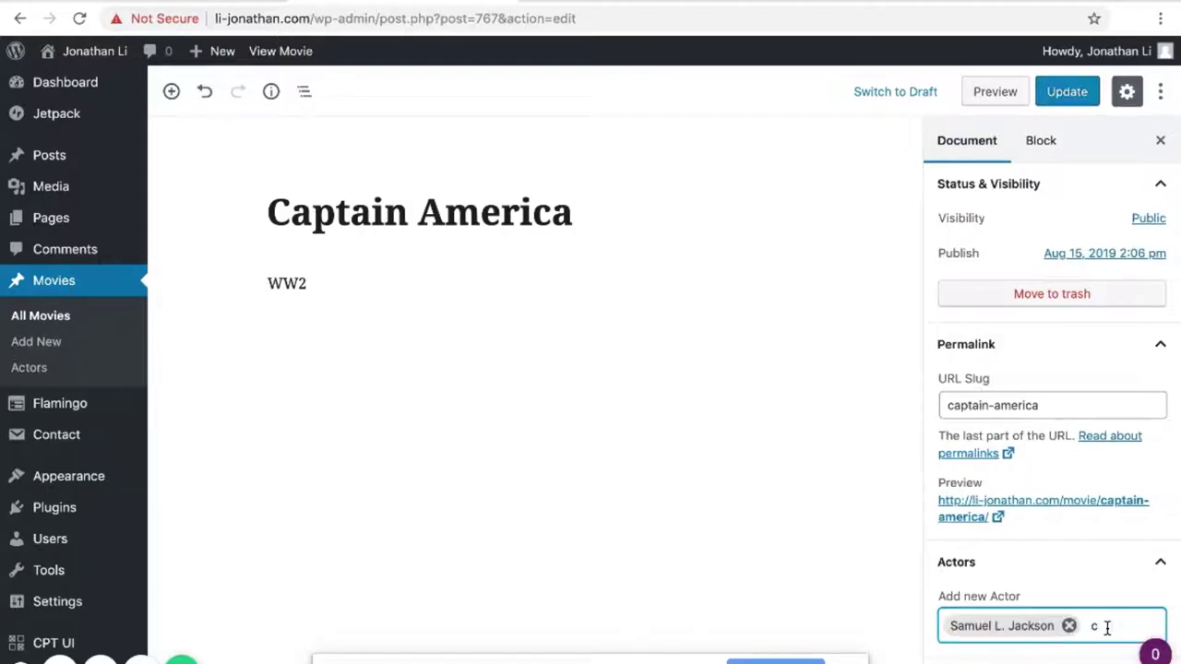
text(chris)
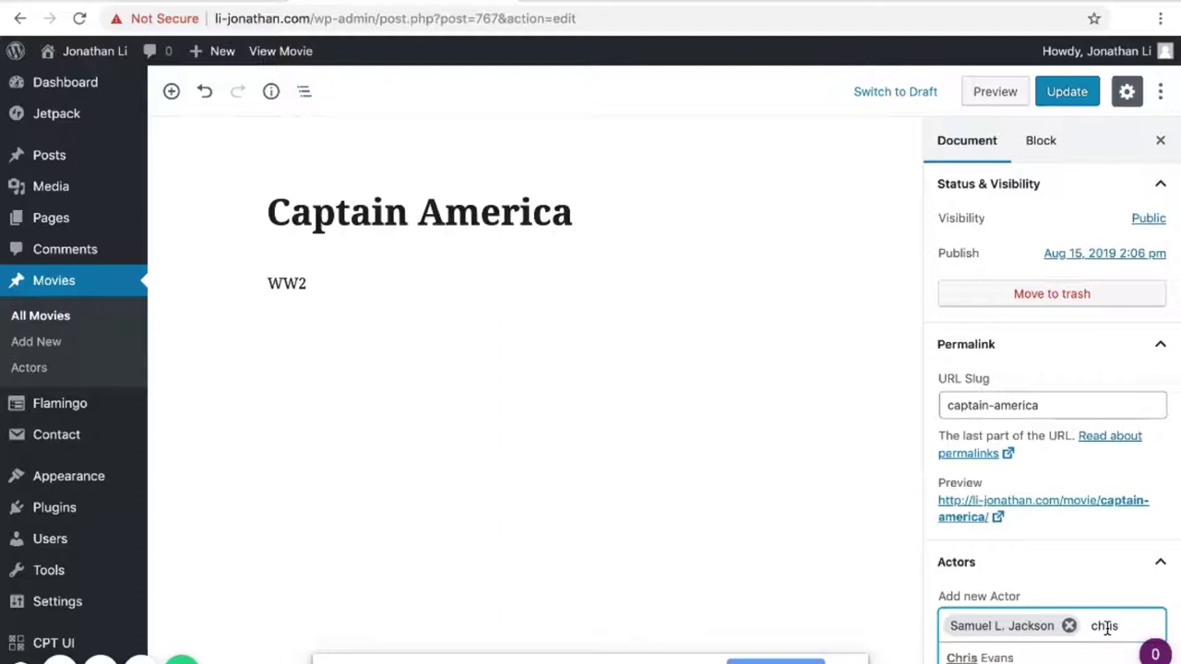
key(Down)
key(Return)
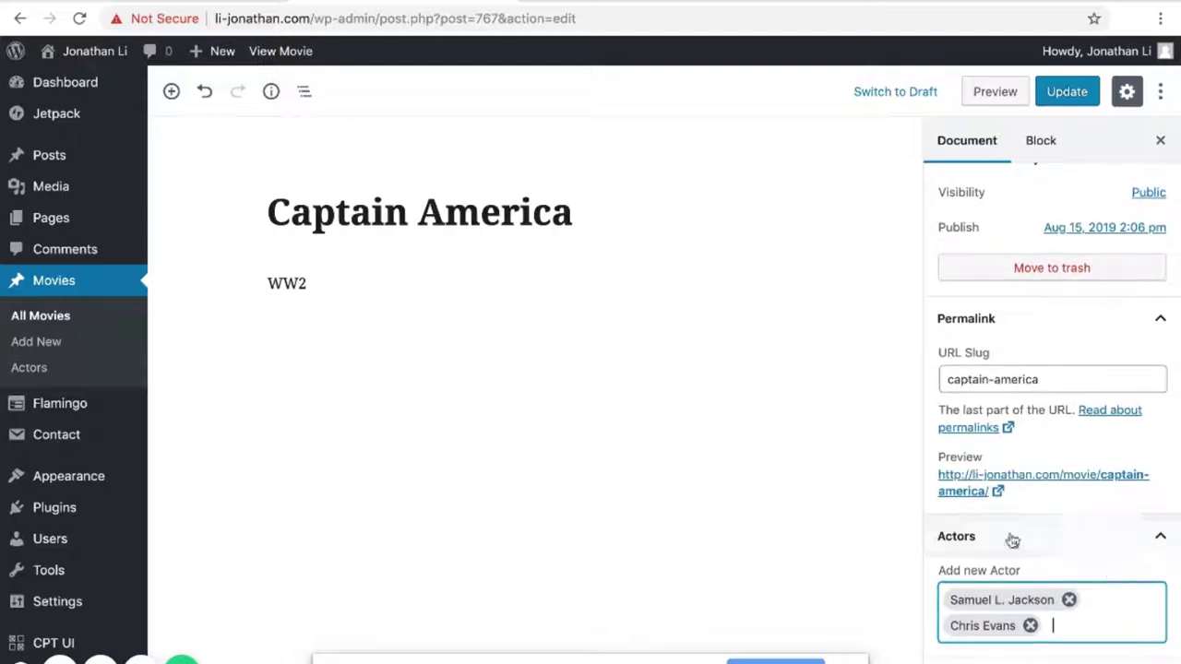
click(1070, 95)
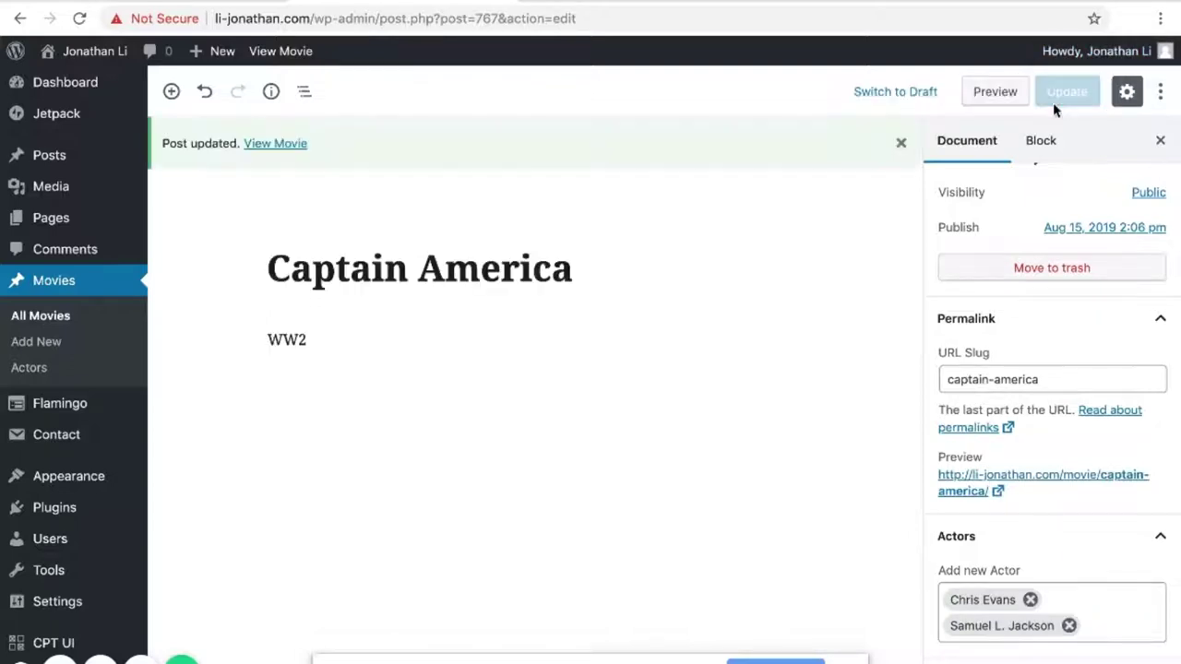
Edit the Avengers movie and assign it the actors Samuel L. Jackson, Chris Evans and Chris Hemsworth
click(40, 319)
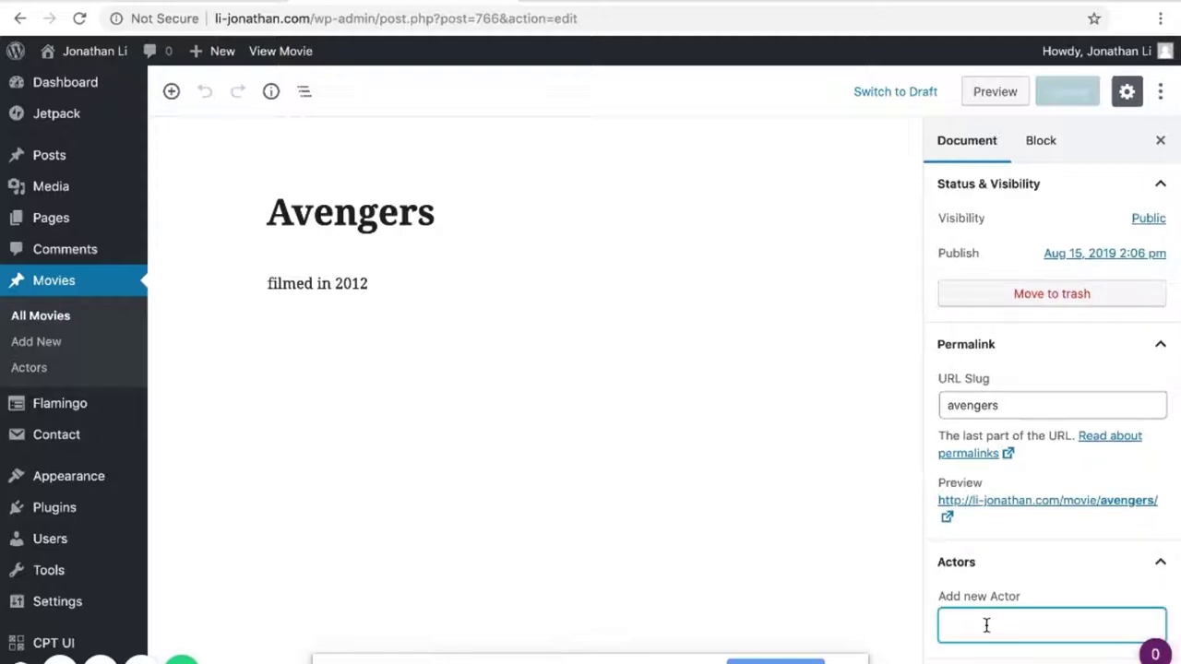
text(samuel)
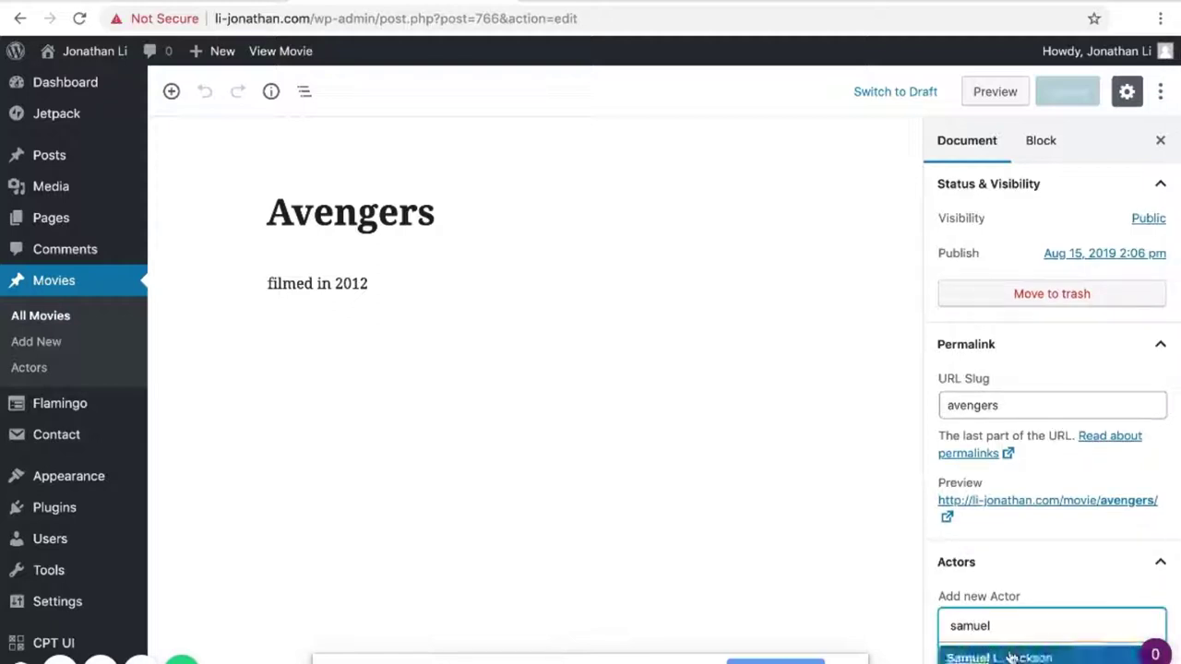
click(1044, 646)
text(chris)
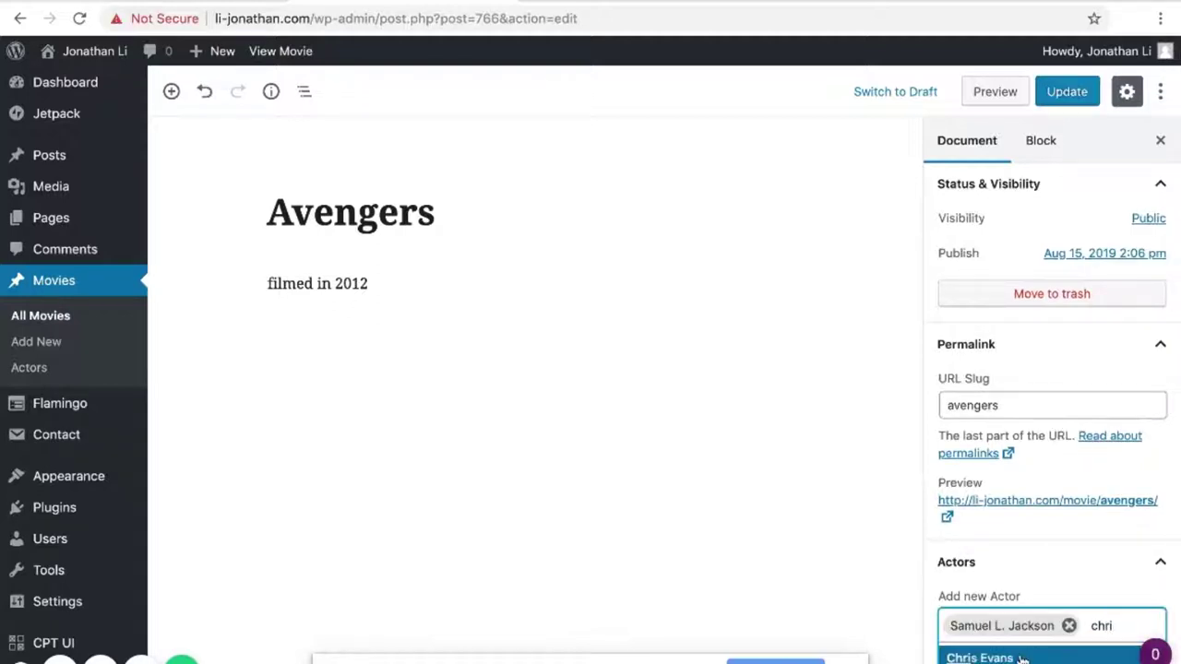
click(1075, 655)
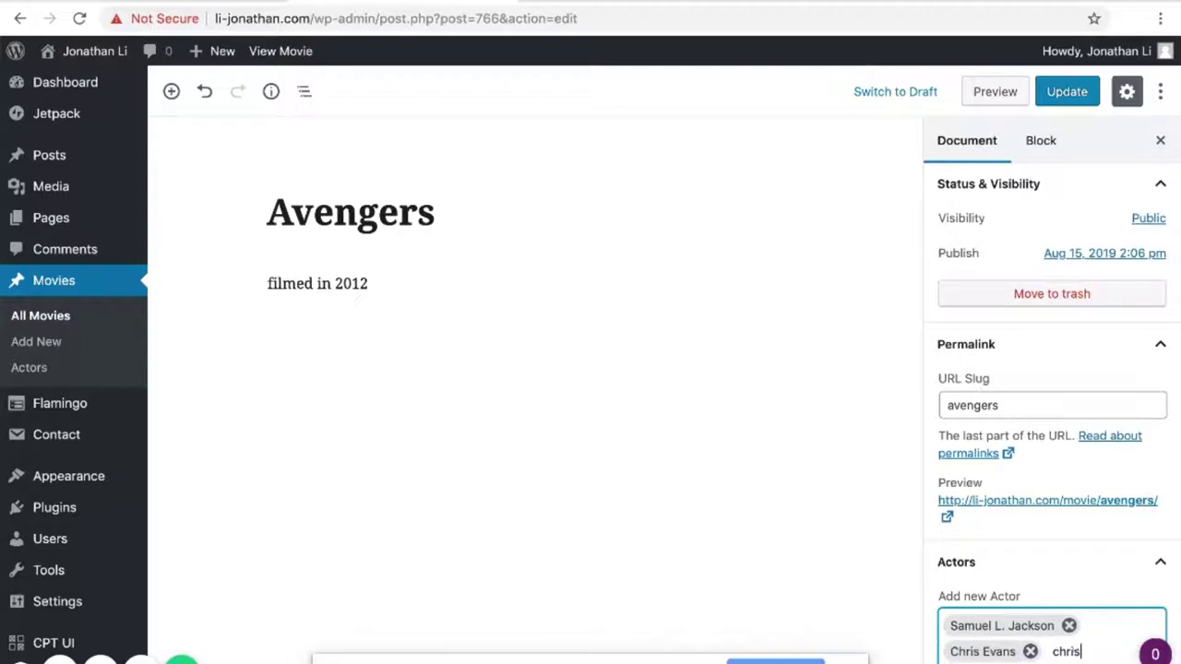
text(chris)
click(1055, 661)
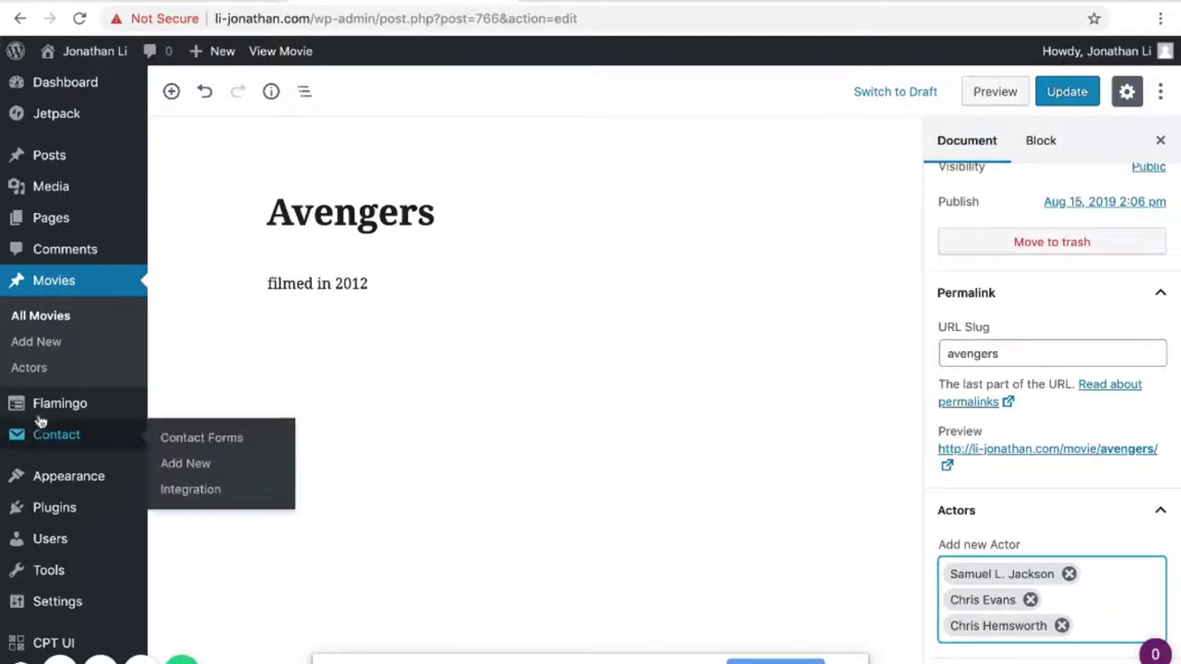
Leave the Avengers editor and return to the list of all movies
click(64, 288)
click(726, 229)
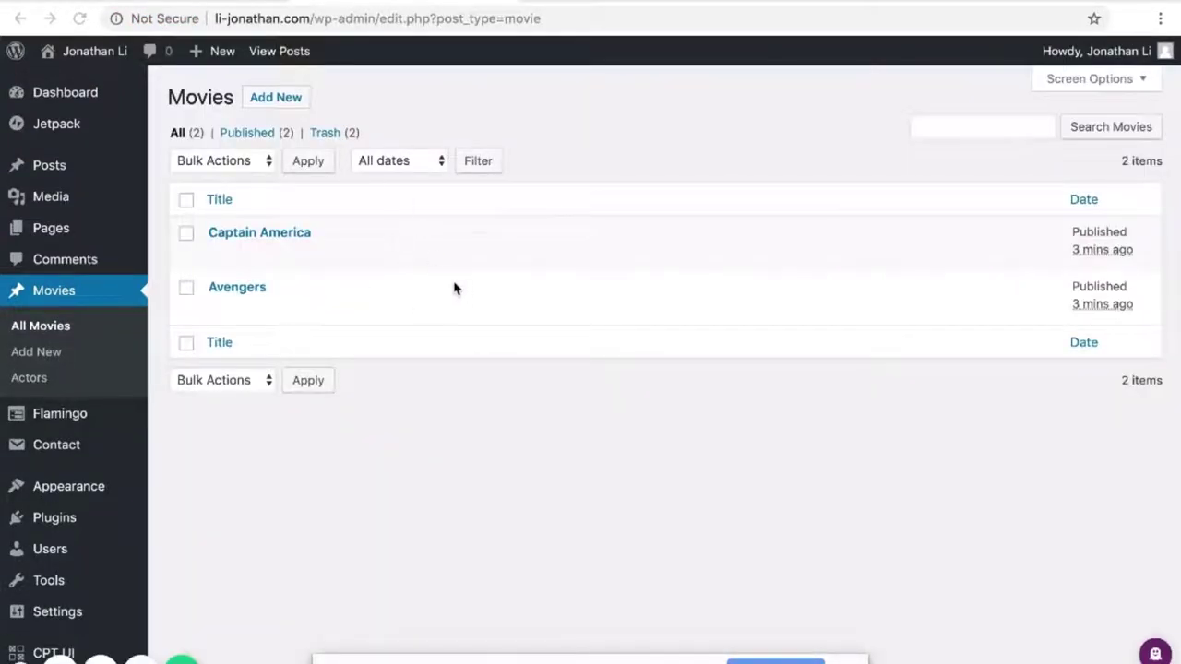
key(ctrl+Tab)
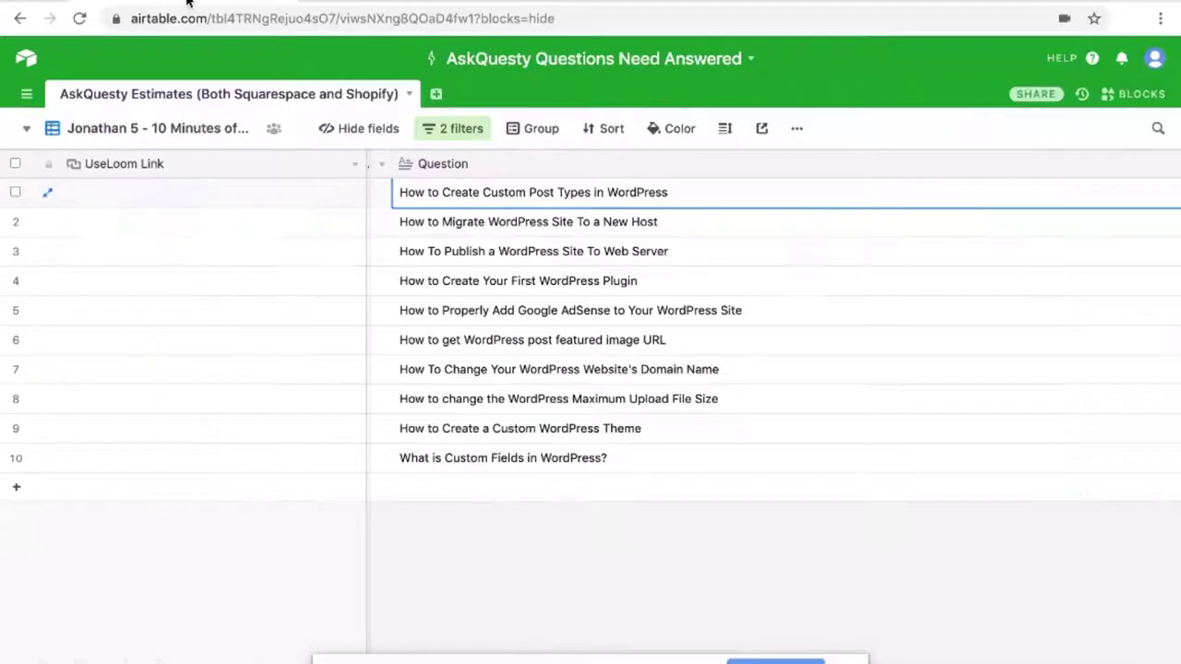
click(437, 3)
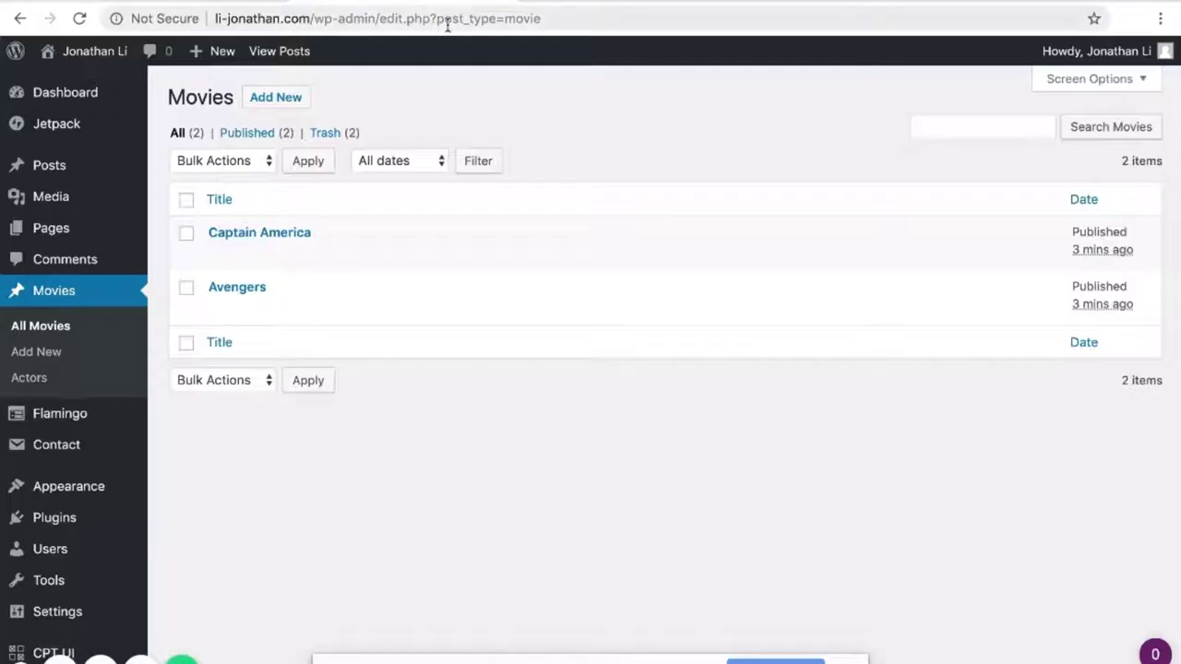